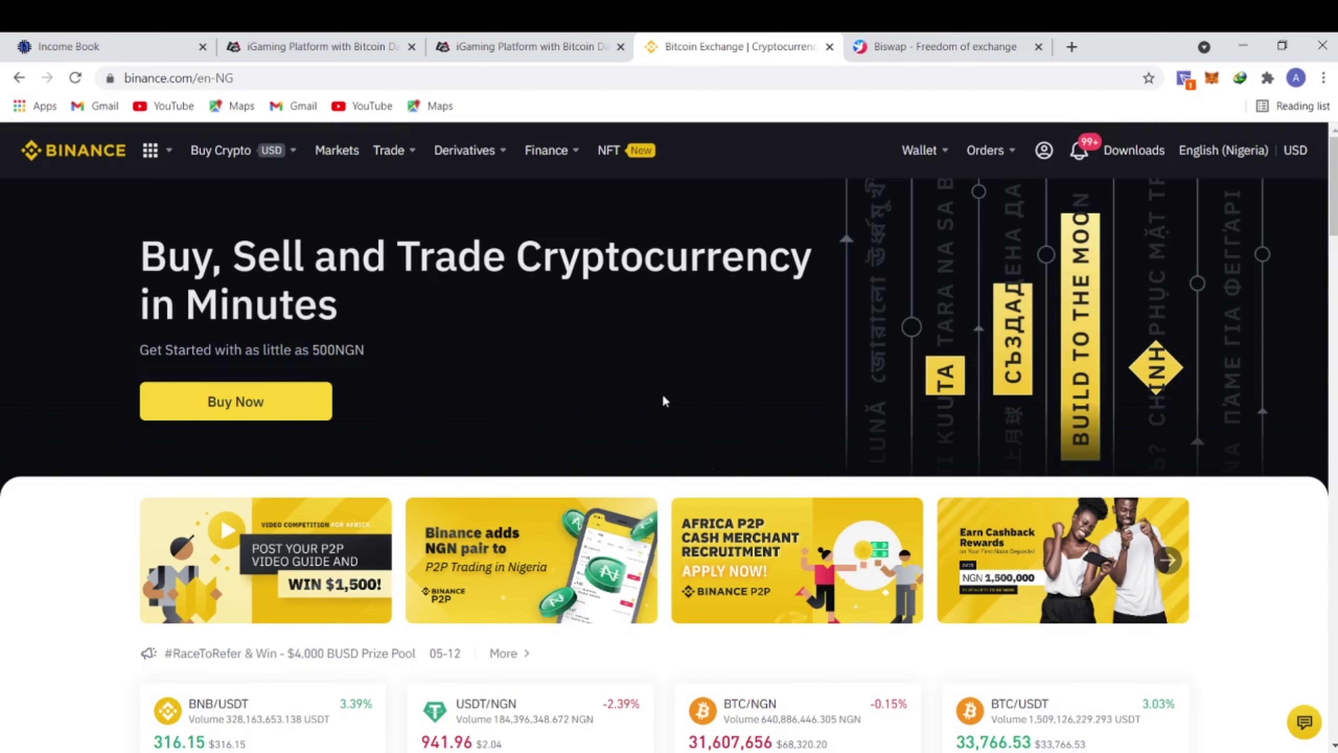
Switch to the BetFury dice page and look through the list of coin balances the account supports.
{"action": "left_click", "coordinate": [323, 46]}
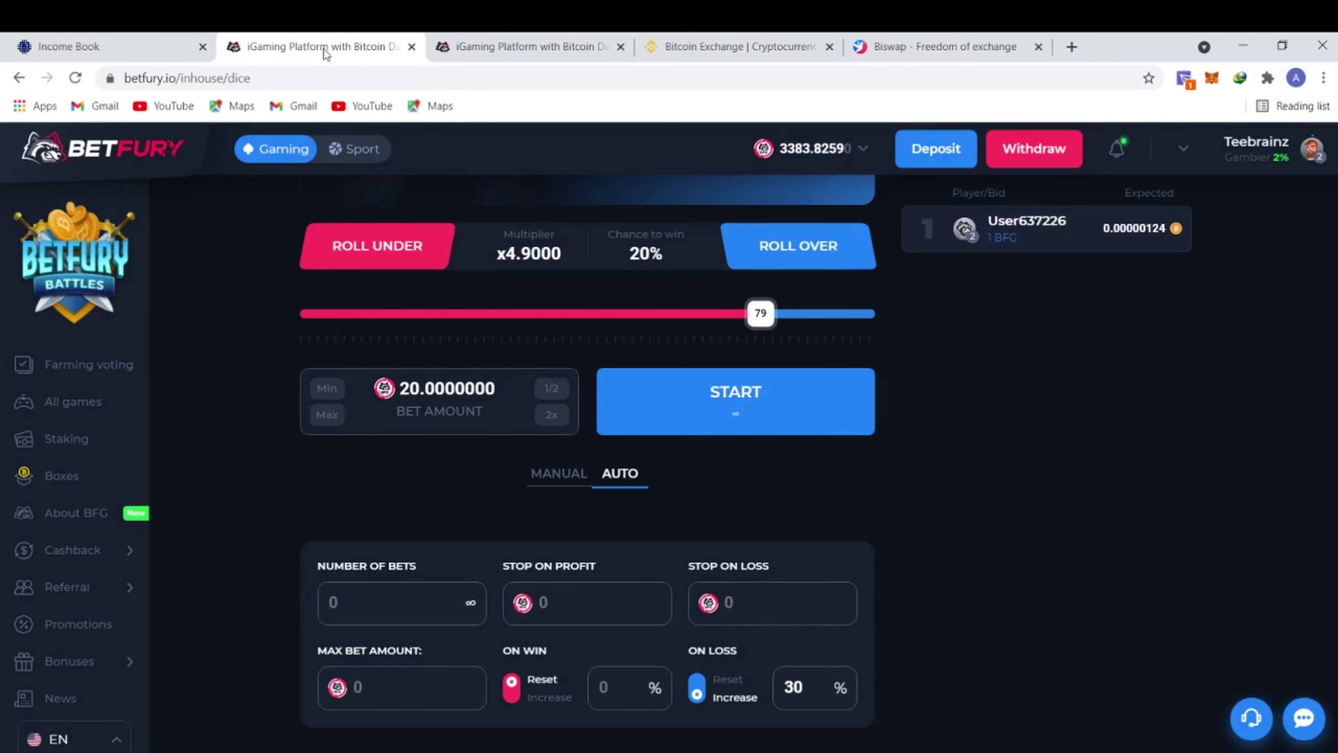
{"action": "left_click", "coordinate": [737, 46]}
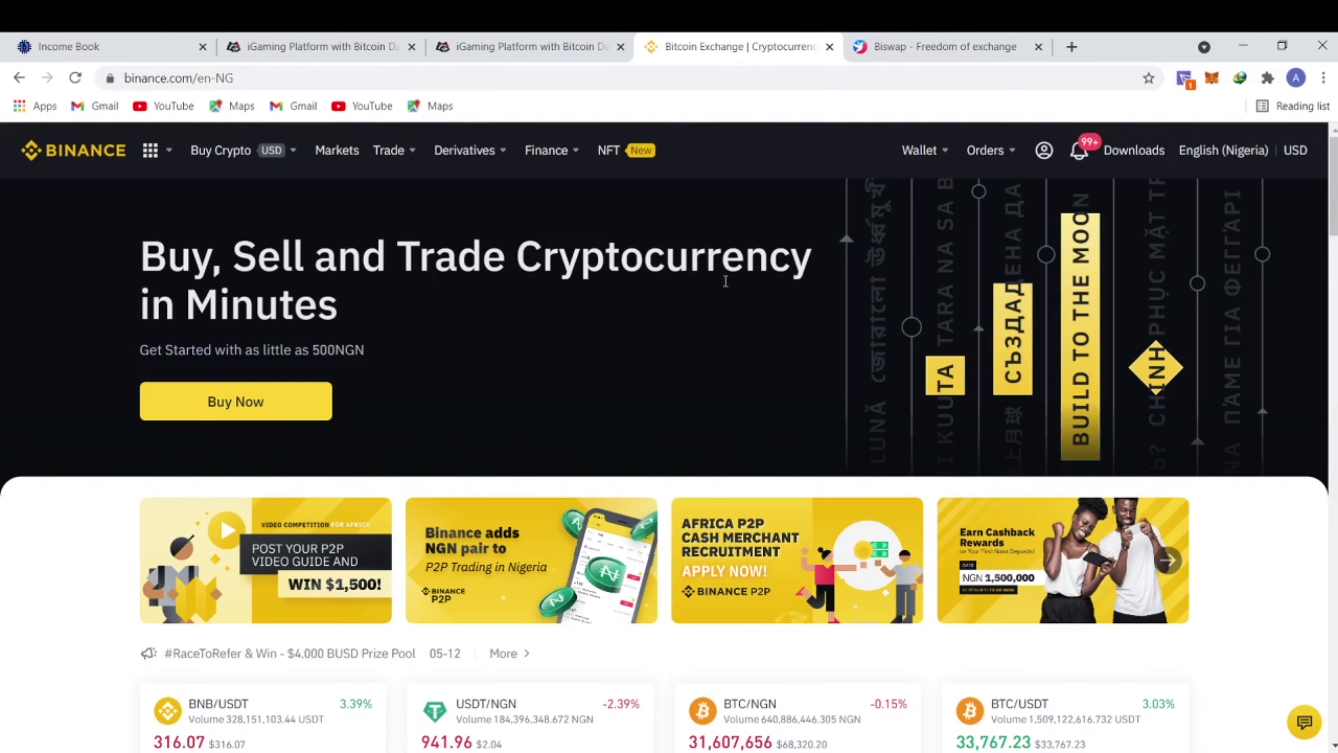
{"action": "left_click", "coordinate": [275, 51]}
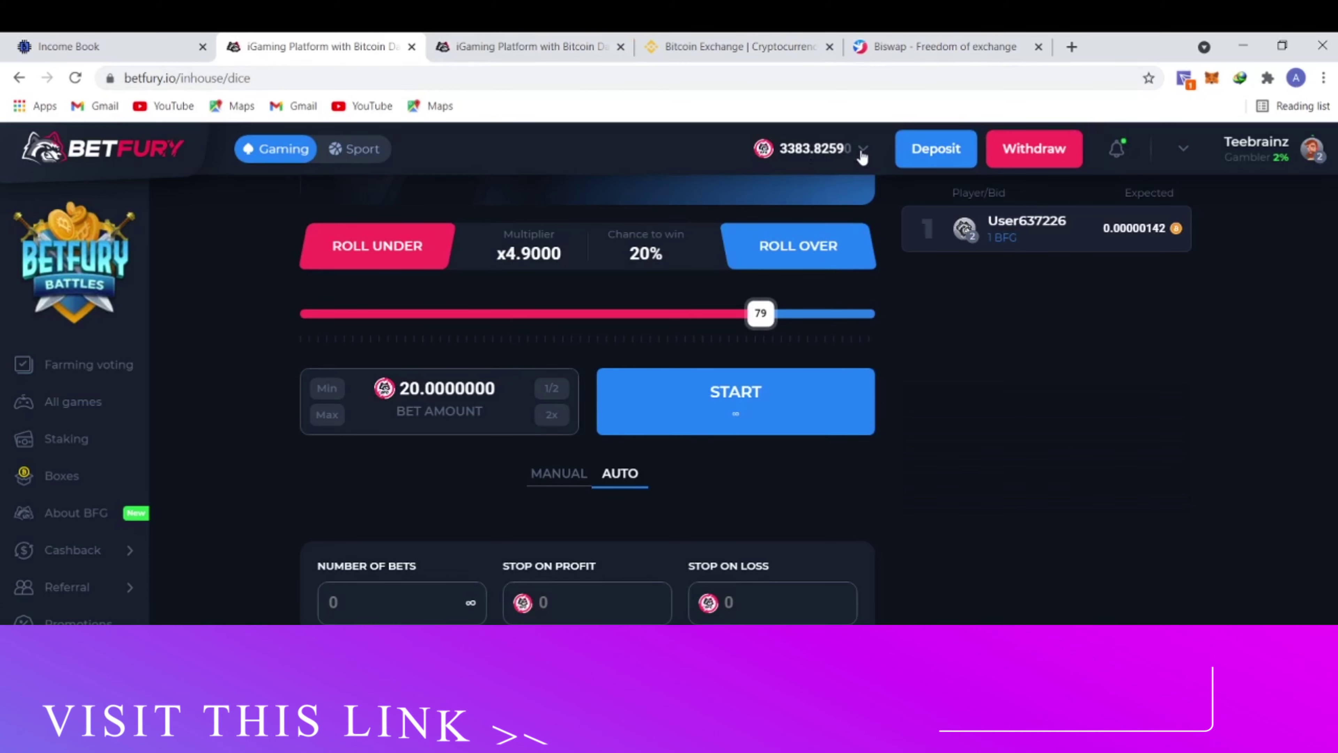
{"action": "left_click", "coordinate": [863, 151]}
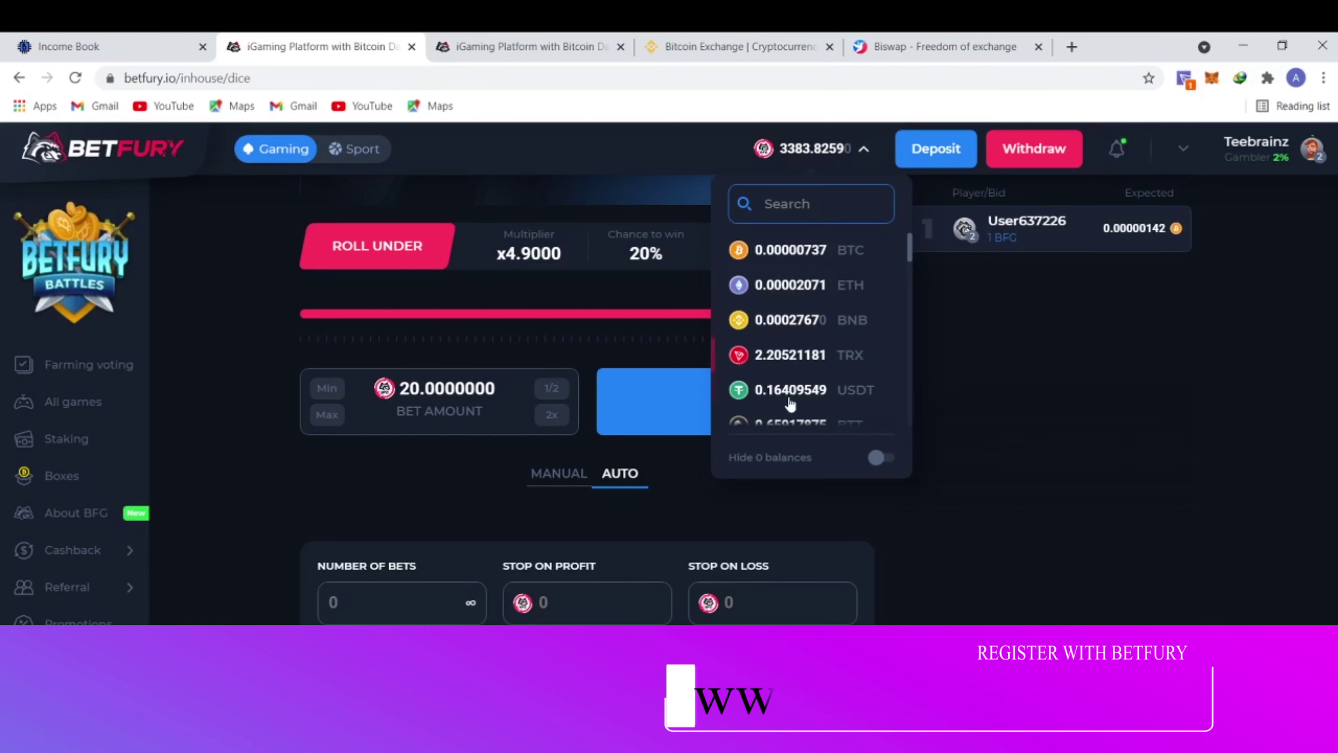
{"action": "scroll", "coordinate": [793, 295], "scroll_direction": "down", "scroll_amount": 2}
{"action": "scroll", "coordinate": [788, 309], "scroll_direction": "down", "scroll_amount": 5}
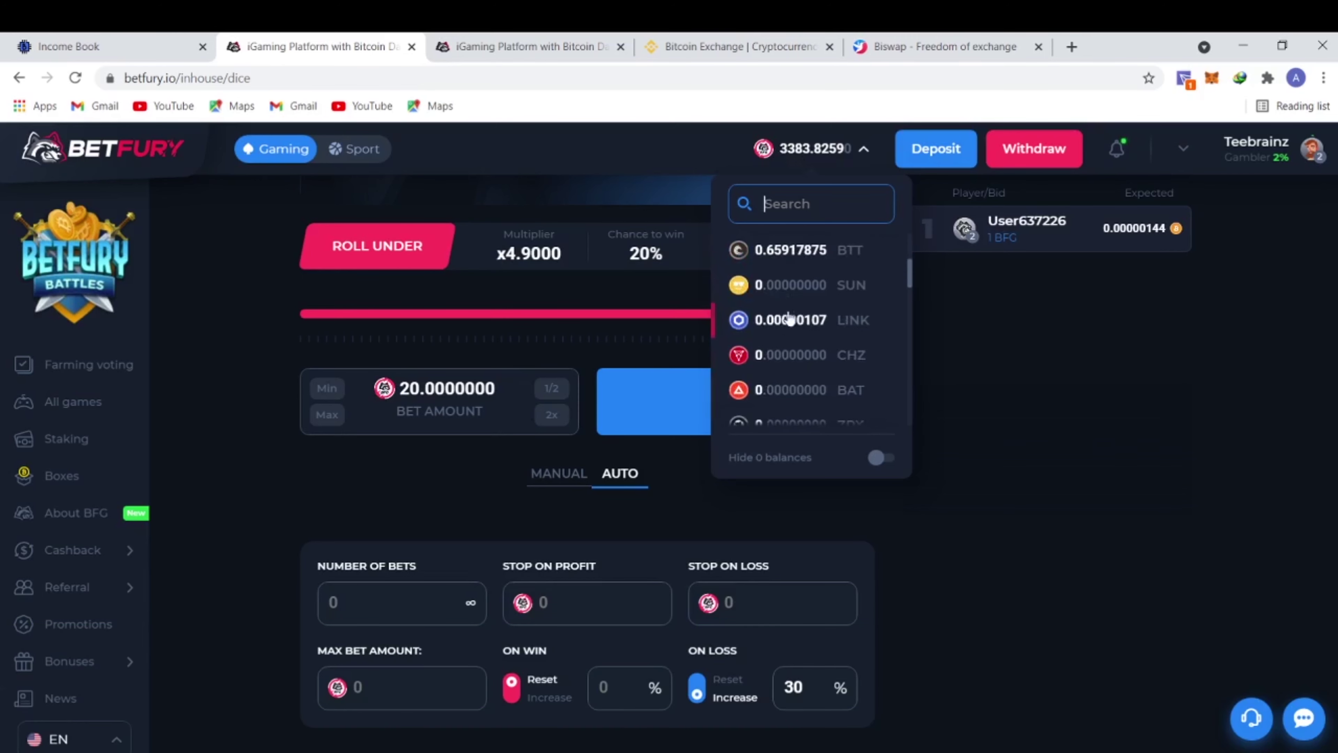
{"action": "scroll", "coordinate": [782, 362], "scroll_direction": "down", "scroll_amount": 6}
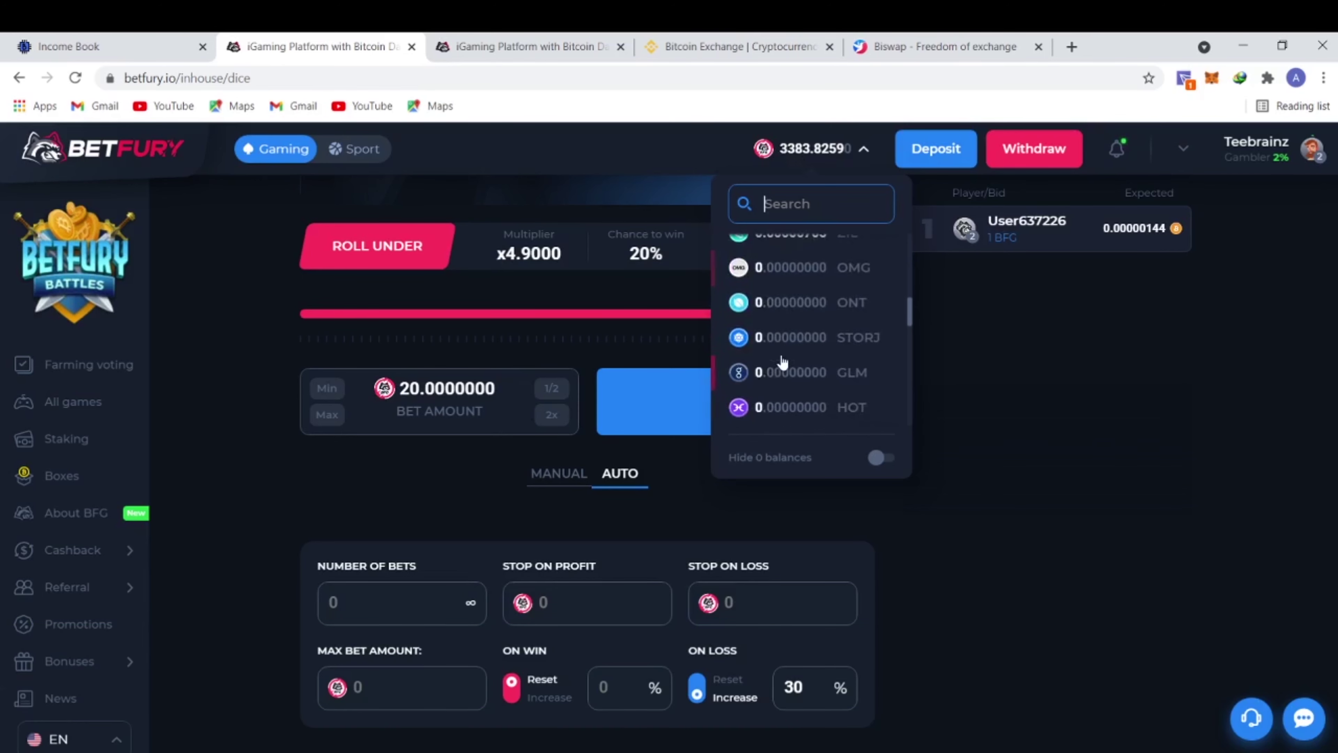
{"action": "scroll", "coordinate": [782, 363], "scroll_direction": "down", "scroll_amount": 5}
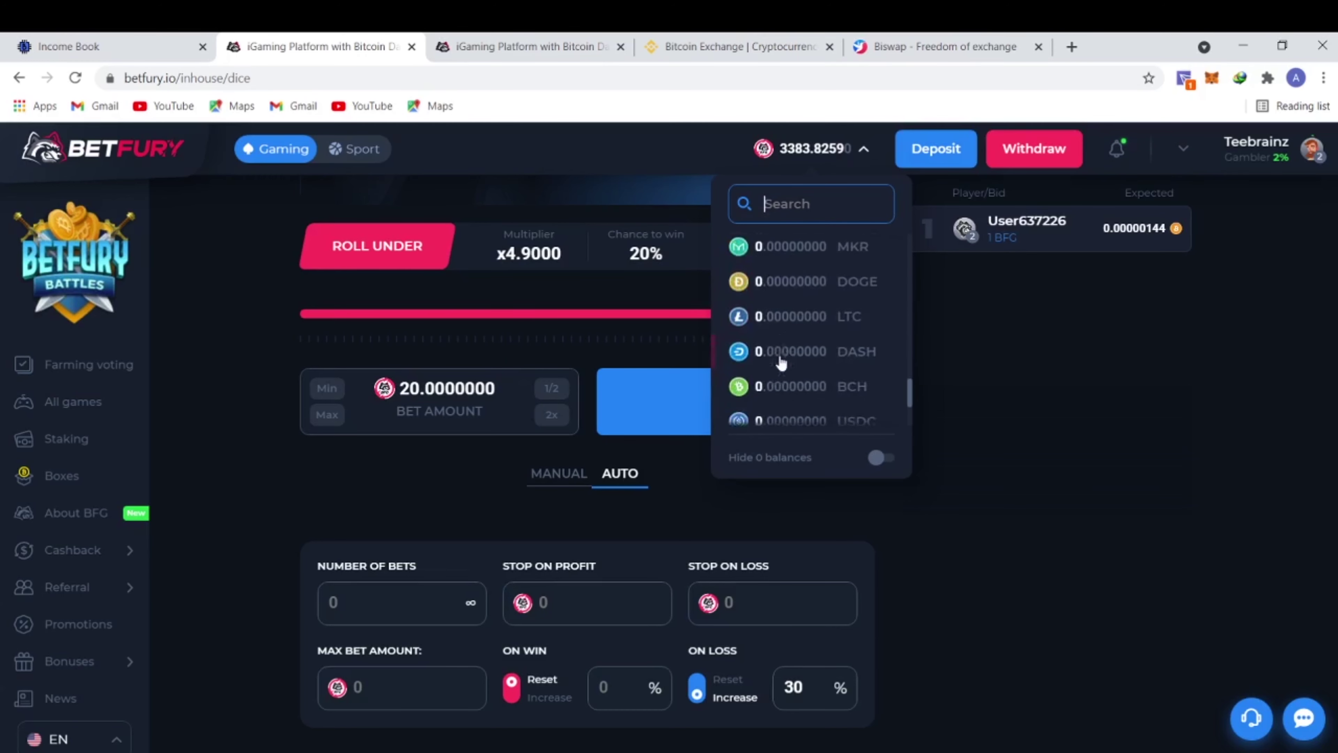
Switch to Binance, open the Fiat and Spot wallet and look through its list of coins.
{"action": "left_click", "coordinate": [702, 43]}
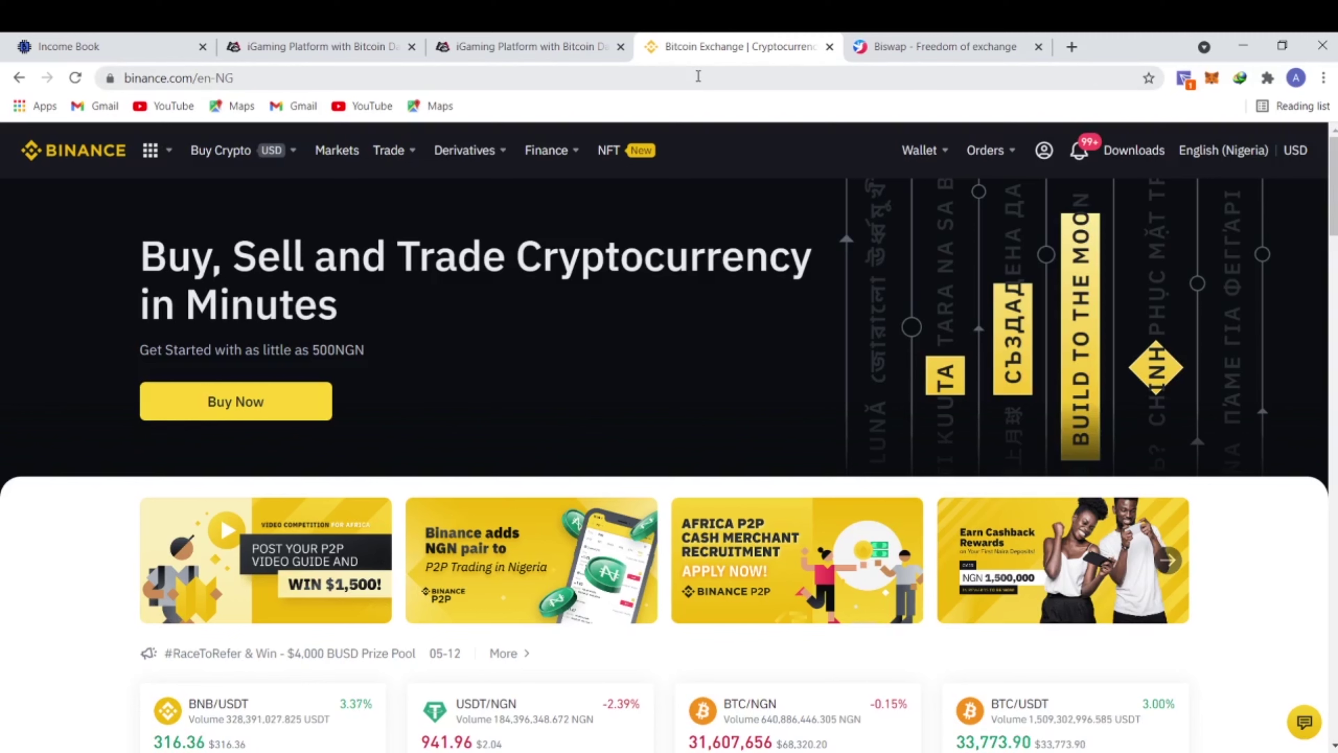
{"action": "mouse_move", "coordinate": [937, 157]}
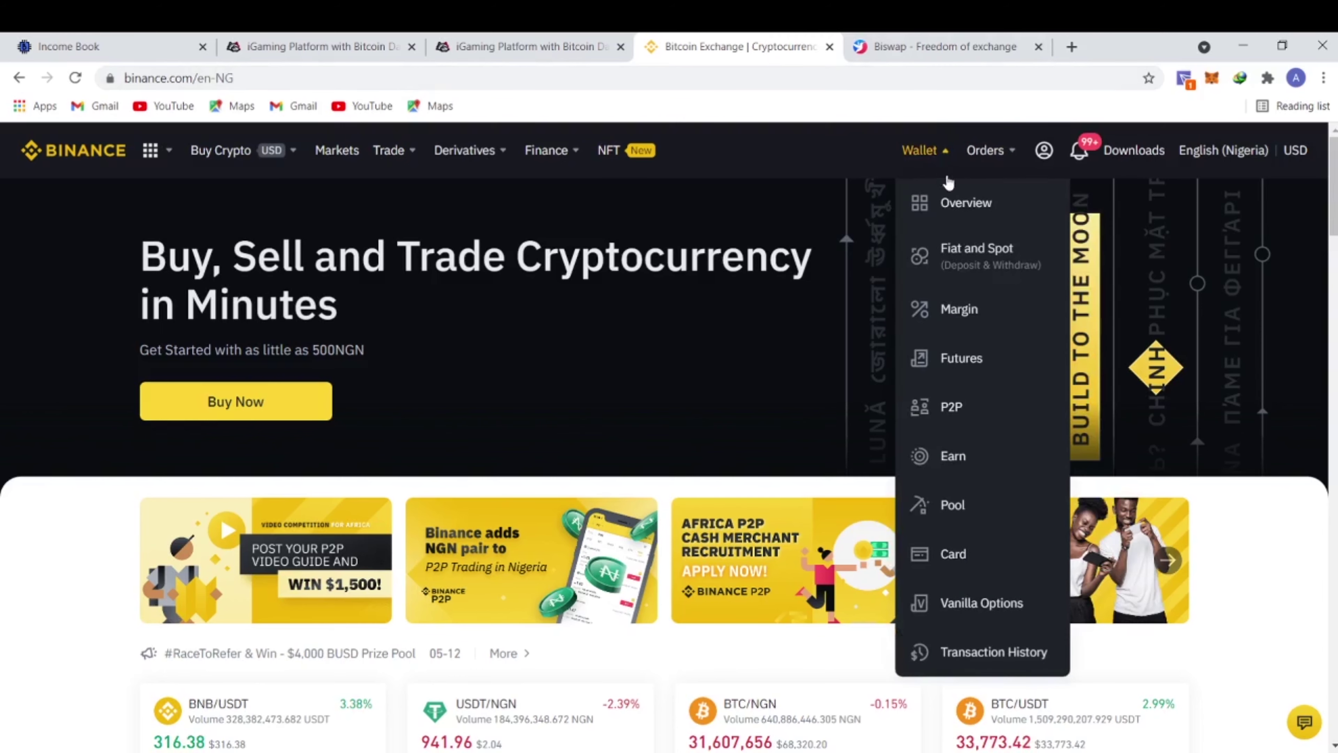
{"action": "left_click", "coordinate": [968, 255]}
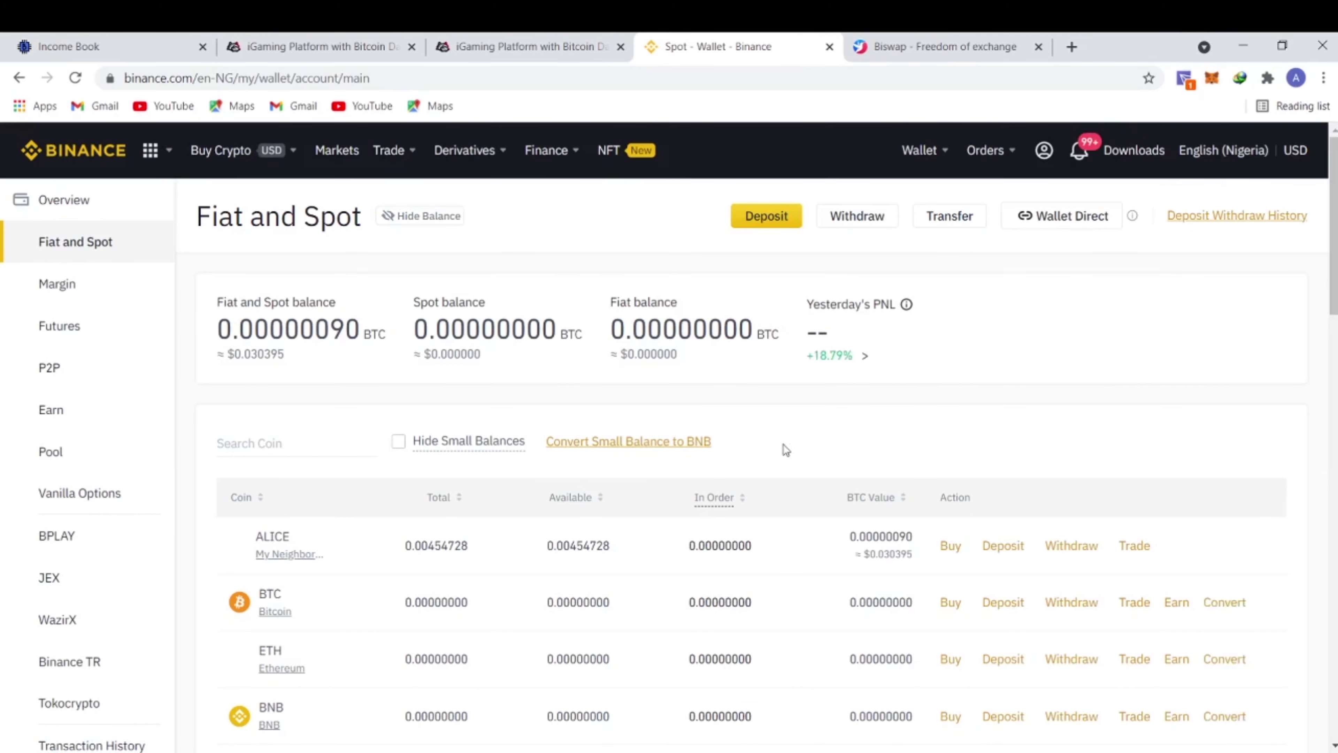
{"action": "scroll", "coordinate": [677, 575], "scroll_direction": "down", "scroll_amount": 3}
{"action": "scroll", "coordinate": [676, 575], "scroll_direction": "down", "scroll_amount": 5}
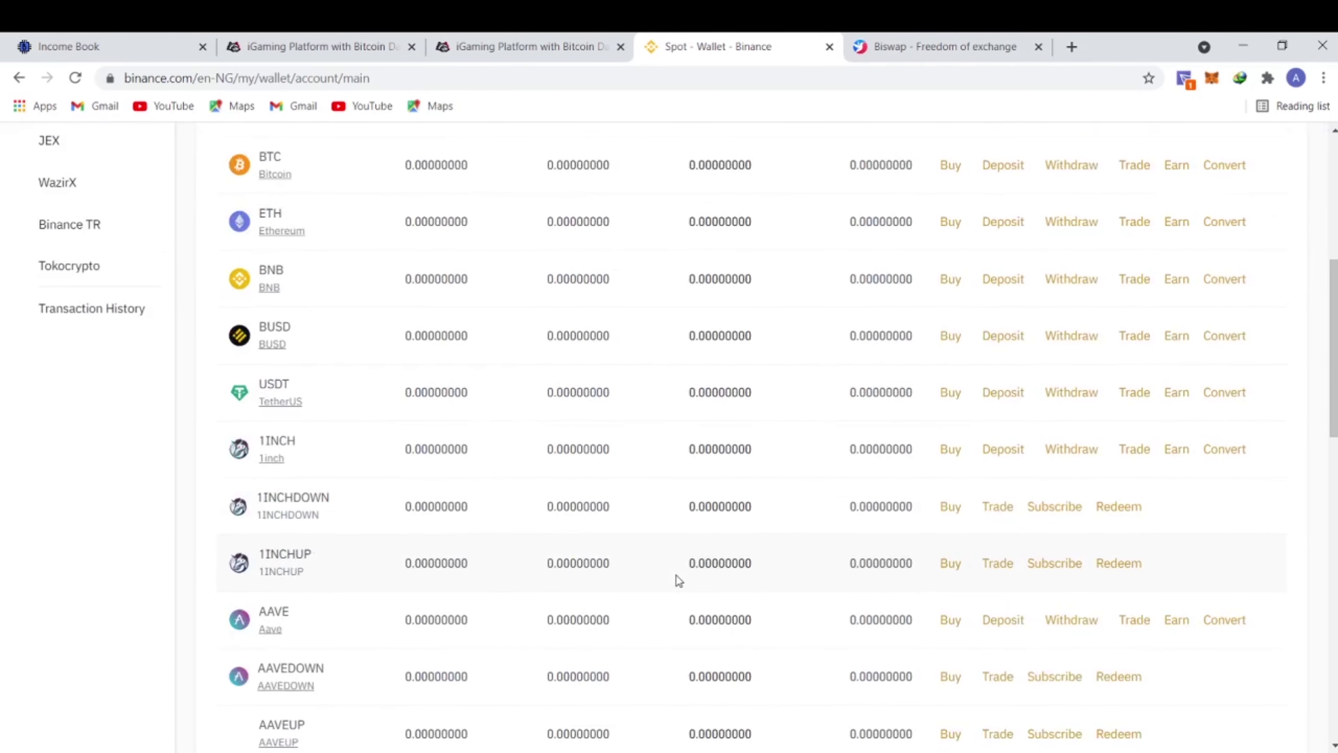
{"action": "scroll", "coordinate": [676, 575], "scroll_direction": "down", "scroll_amount": 6}
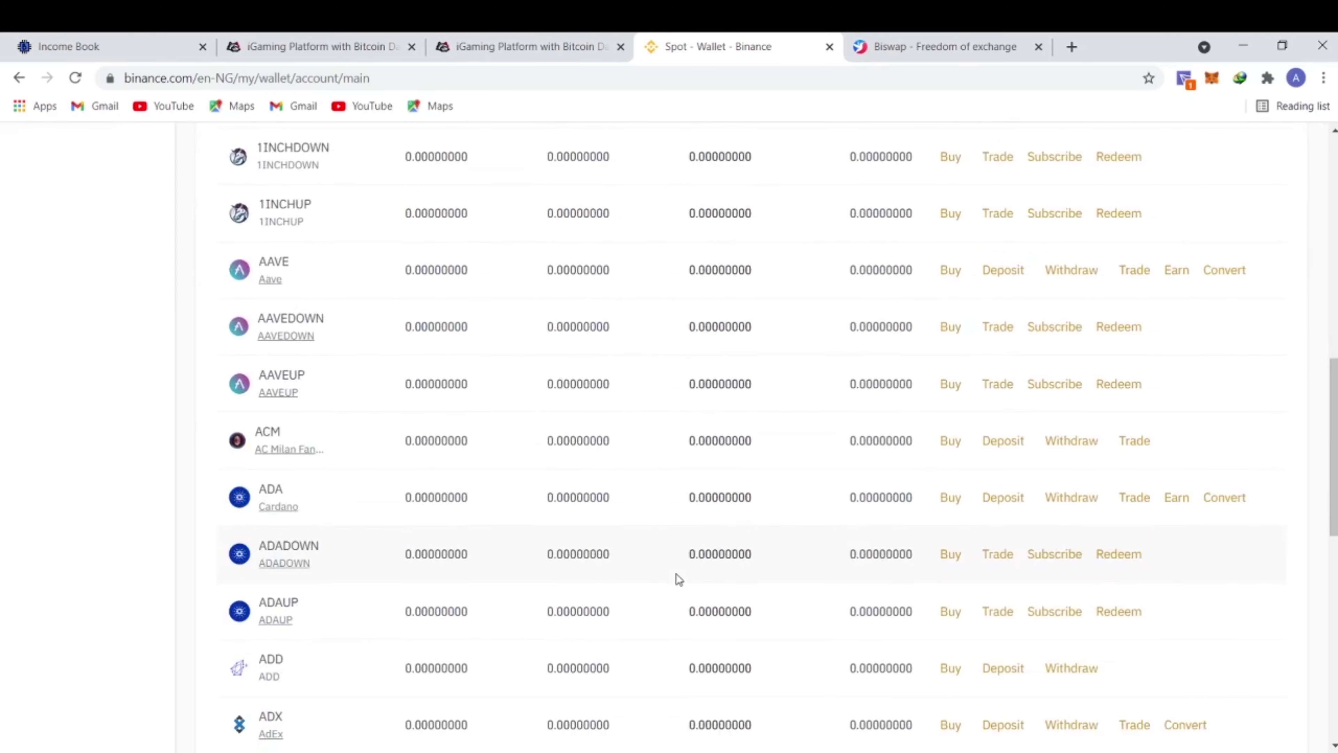
{"action": "scroll", "coordinate": [678, 579], "scroll_direction": "down", "scroll_amount": 6}
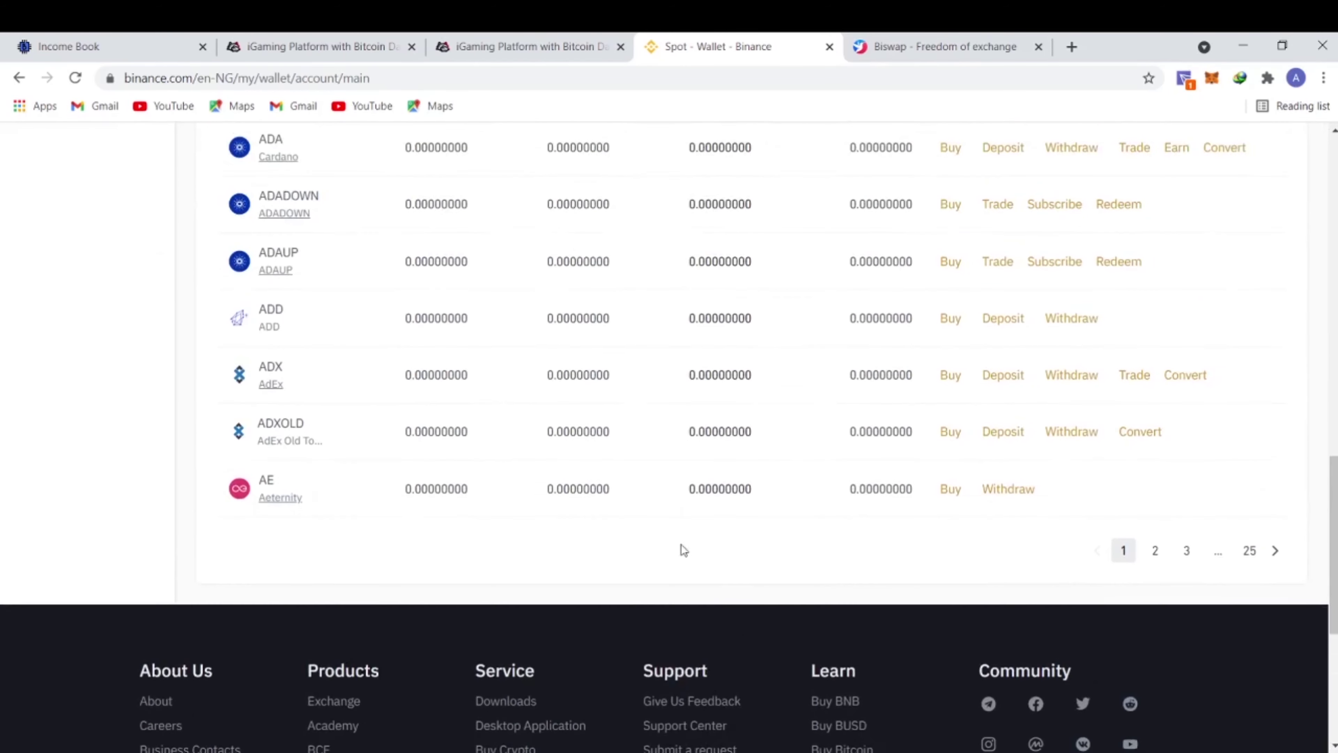
{"action": "scroll", "coordinate": [727, 413], "scroll_direction": "up", "scroll_amount": 8}
{"action": "scroll", "coordinate": [917, 493], "scroll_direction": "down", "scroll_amount": 6}
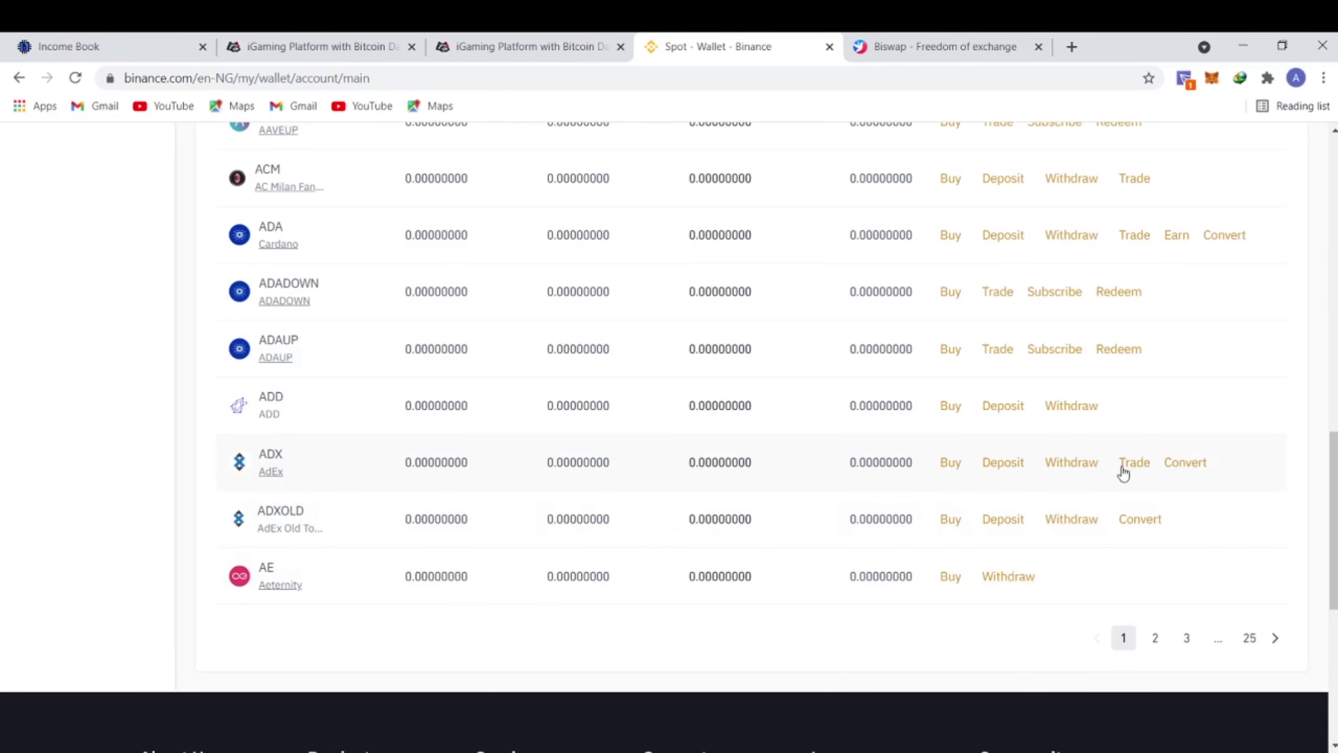
{"action": "scroll", "coordinate": [733, 495], "scroll_direction": "up", "scroll_amount": 15}
{"action": "scroll", "coordinate": [709, 519], "scroll_direction": "up", "scroll_amount": 2}
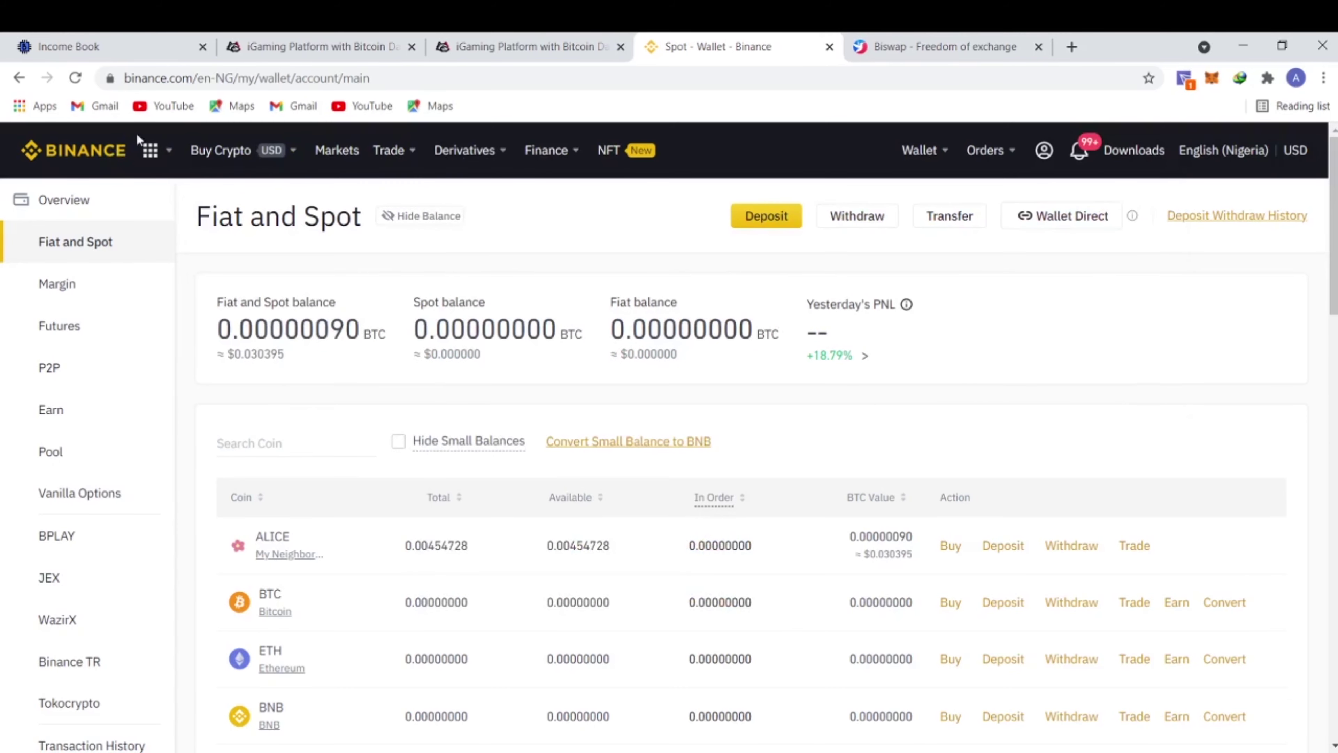
{"action": "left_click", "coordinate": [941, 78]}
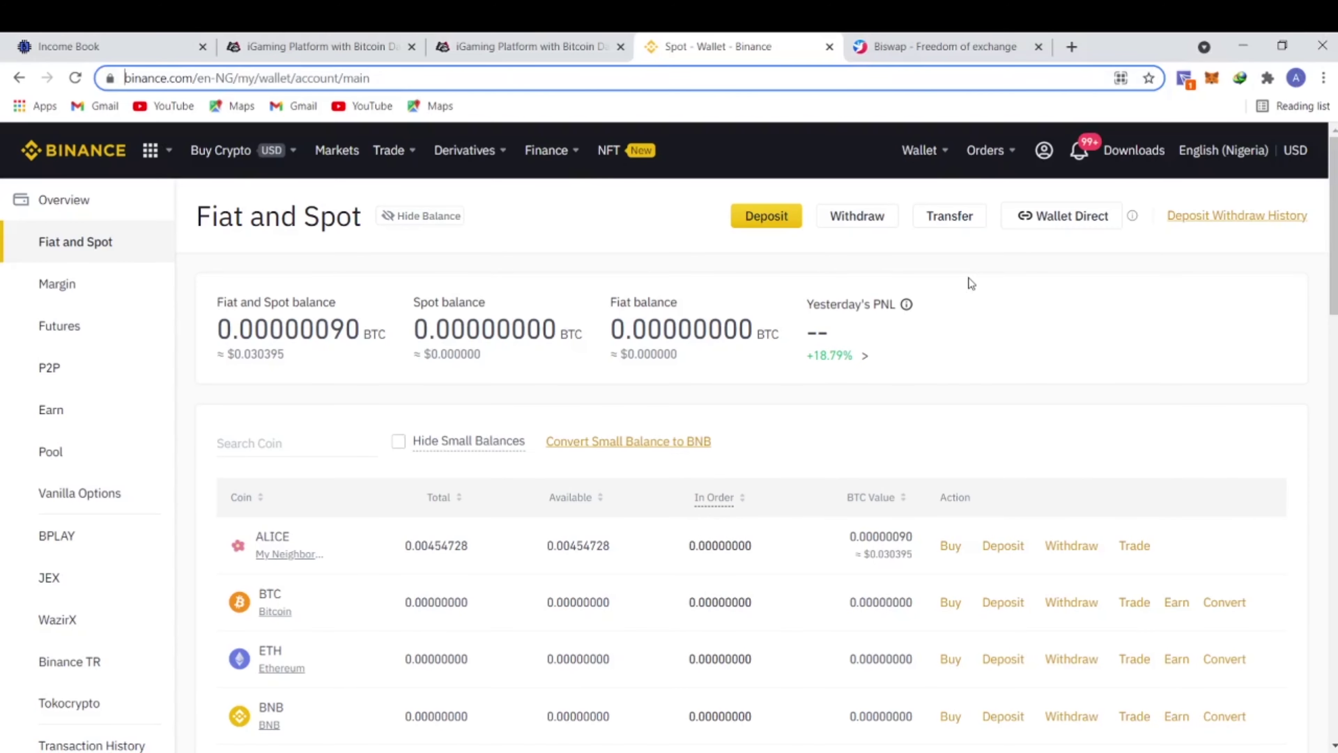
Open the P2P marketplace and check the USDT sell offers before returning to the buy offers.
{"action": "mouse_move", "coordinate": [401, 153]}
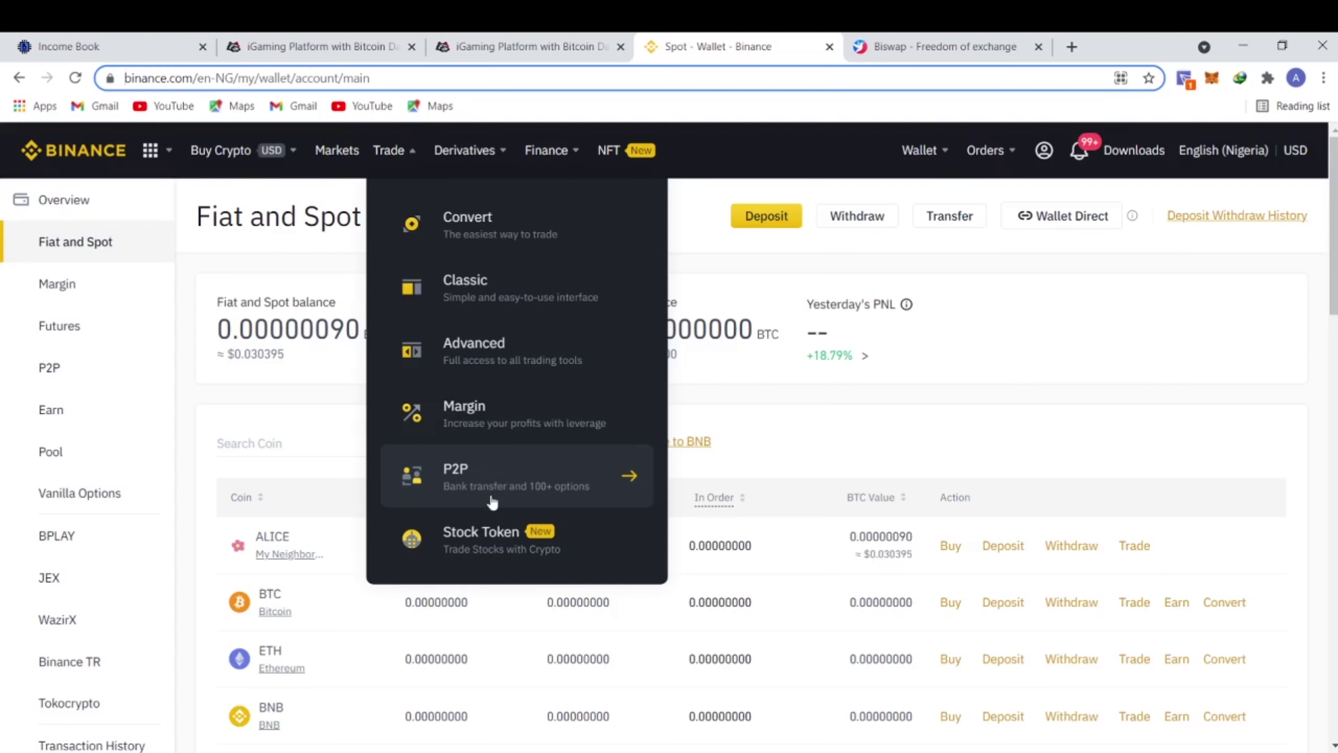
{"action": "left_click", "coordinate": [512, 478]}
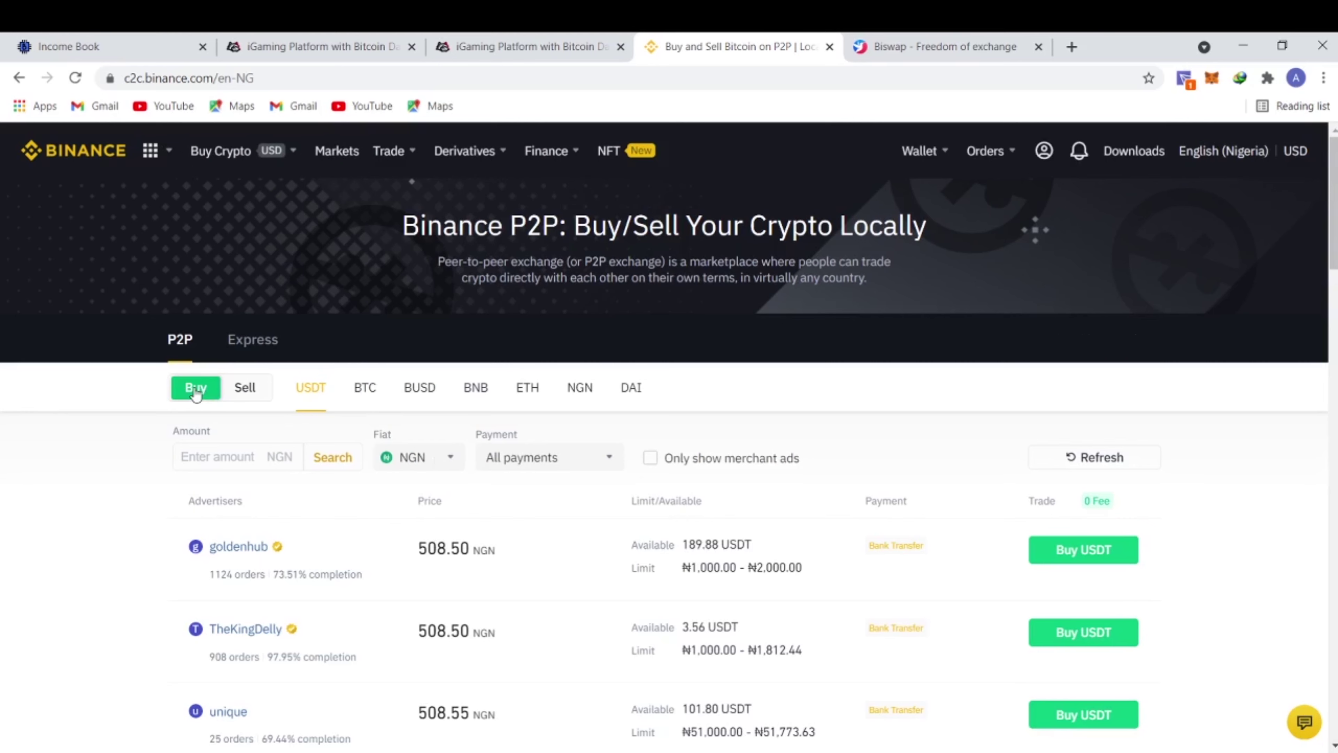
{"action": "left_click", "coordinate": [250, 396]}
{"action": "scroll", "coordinate": [274, 475], "scroll_direction": "down", "scroll_amount": 2}
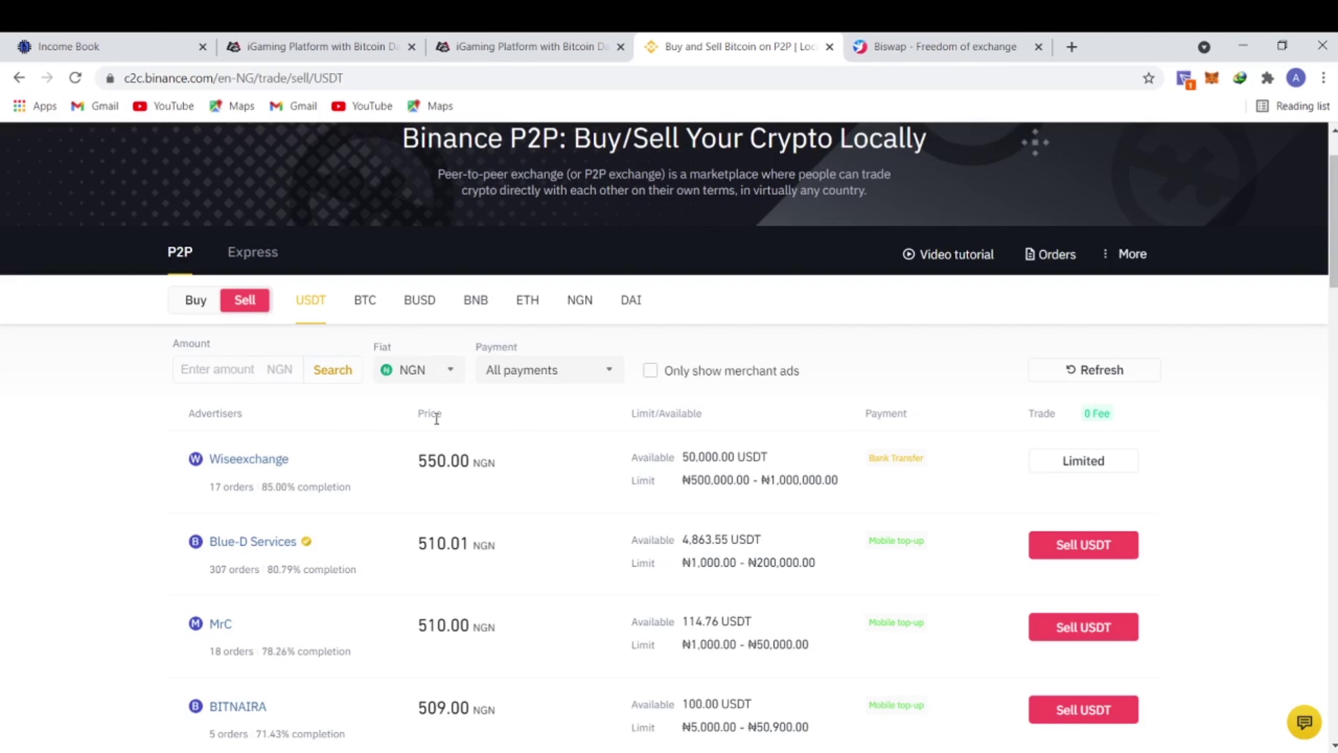
{"action": "scroll", "coordinate": [437, 418], "scroll_direction": "up", "scroll_amount": 2}
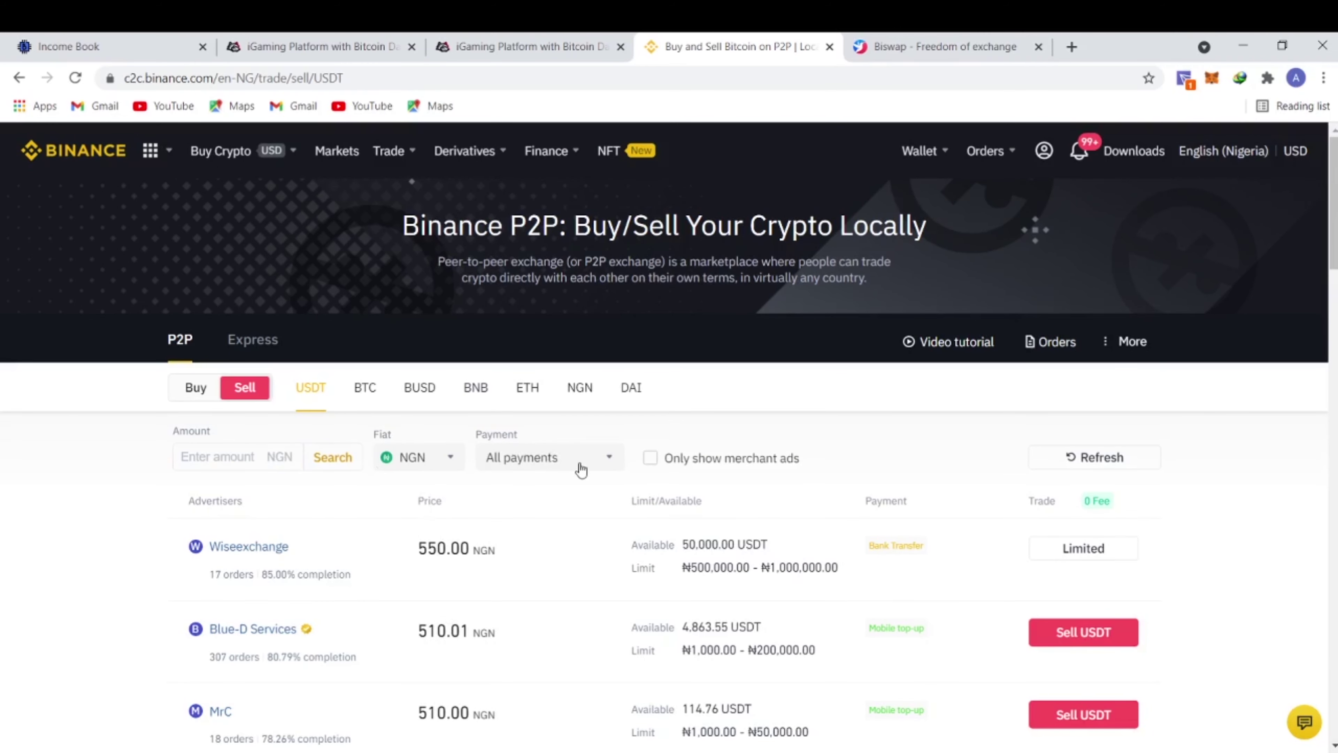
{"action": "left_click", "coordinate": [196, 390]}
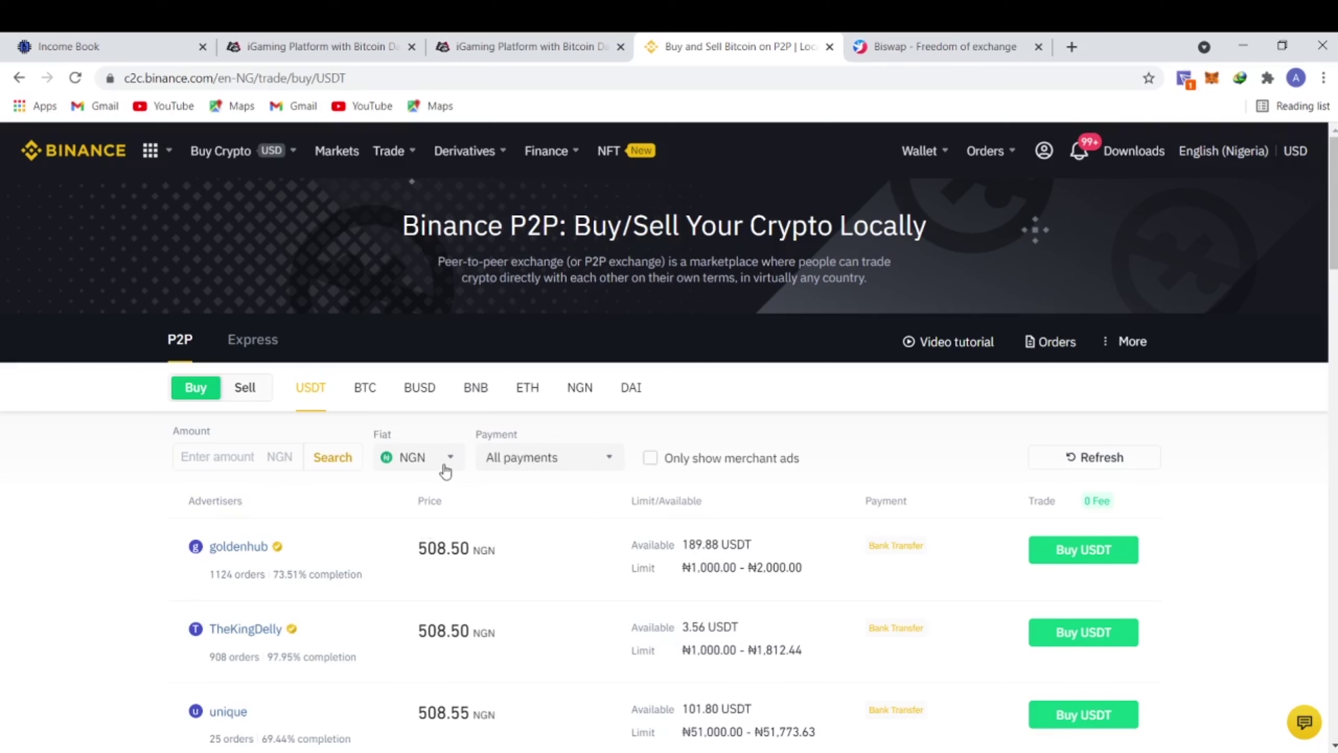
Filter the USDT buy offers by Bank Transfer payment and an amount of 12000 NGN.
{"action": "left_click", "coordinate": [602, 464]}
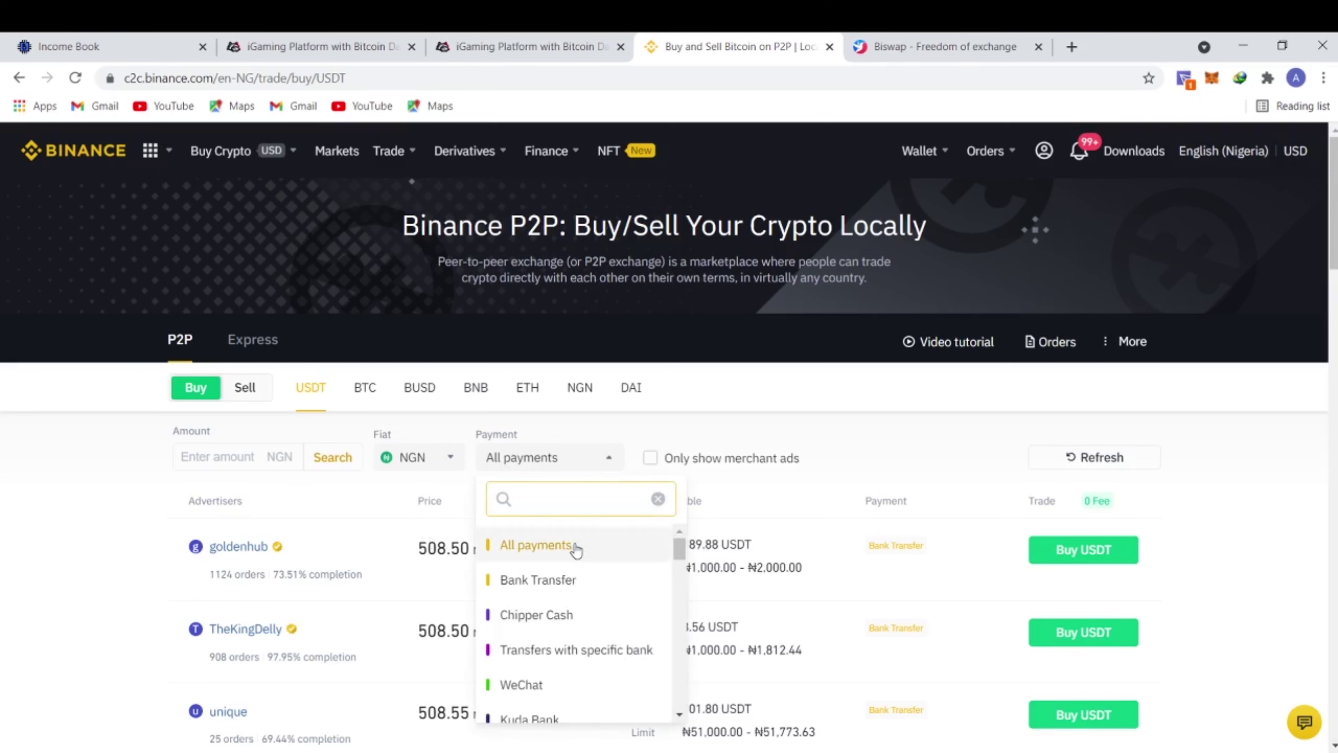
{"action": "scroll", "coordinate": [572, 616], "scroll_direction": "down", "scroll_amount": 2}
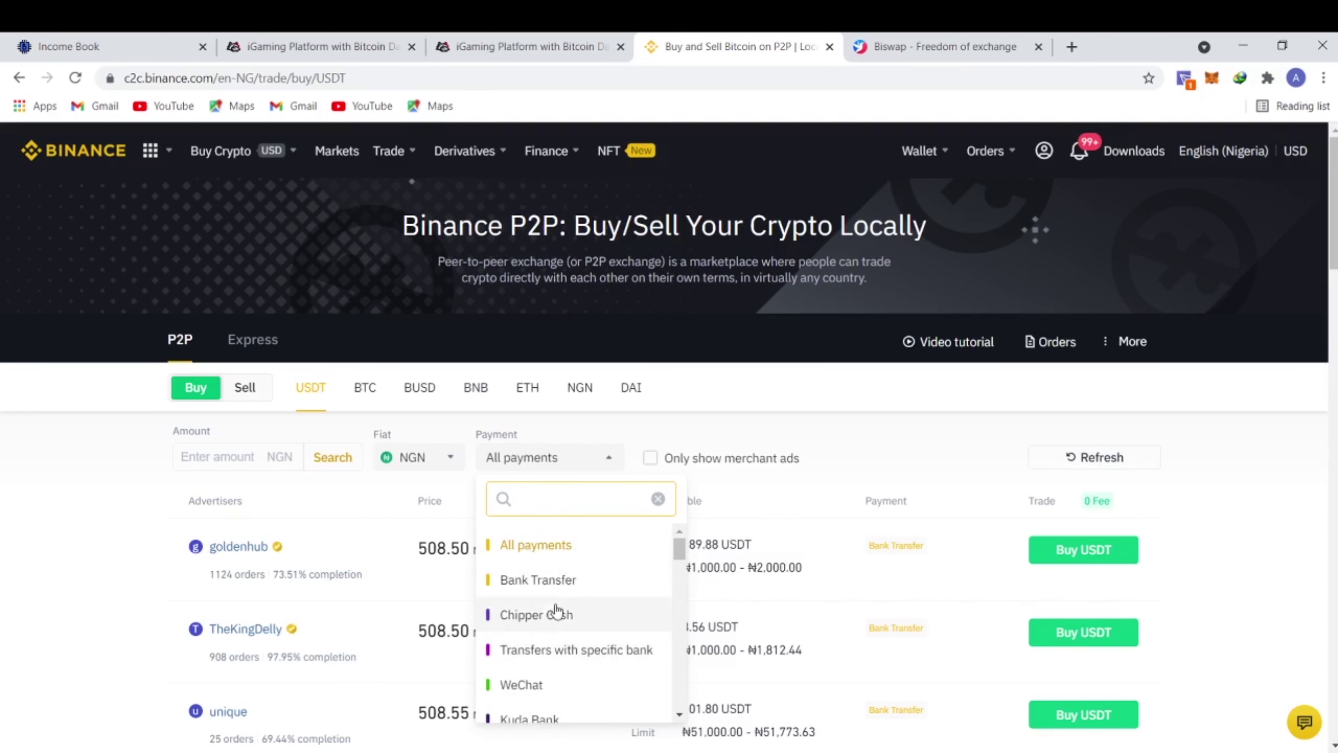
{"action": "left_click", "coordinate": [524, 583]}
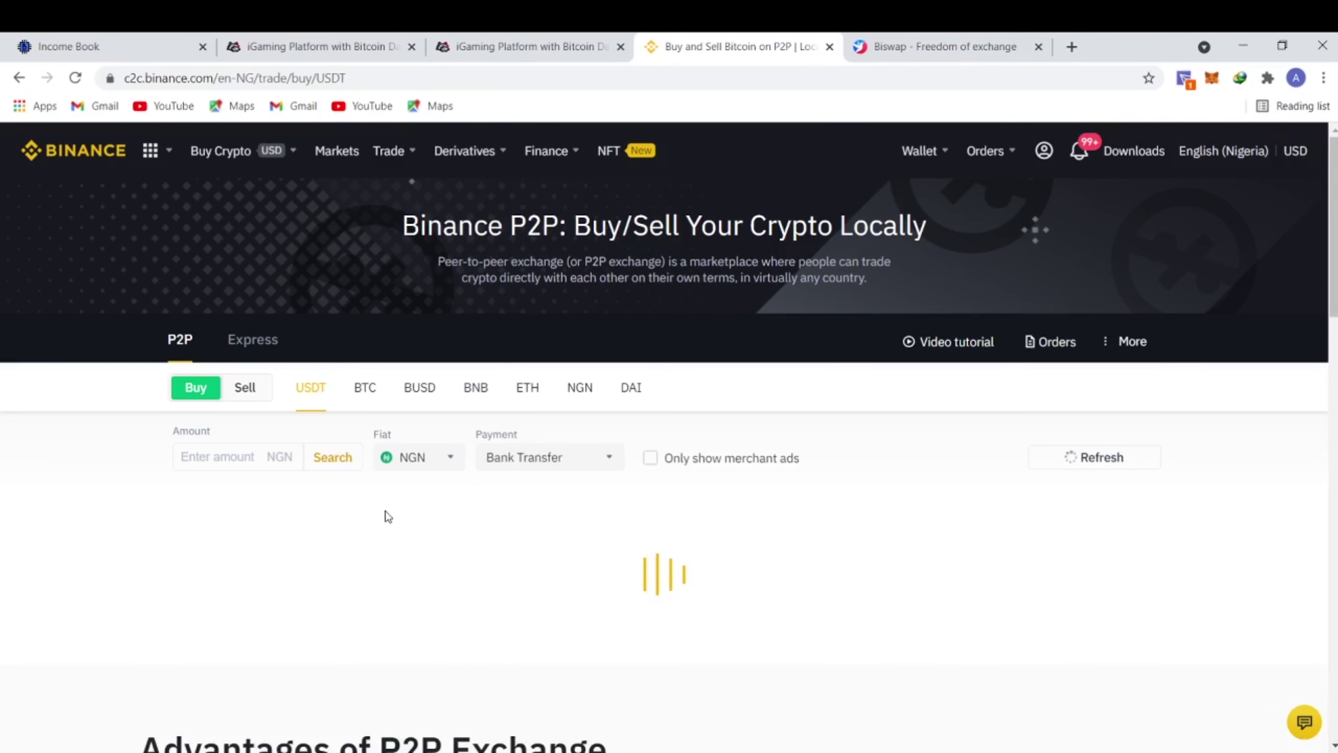
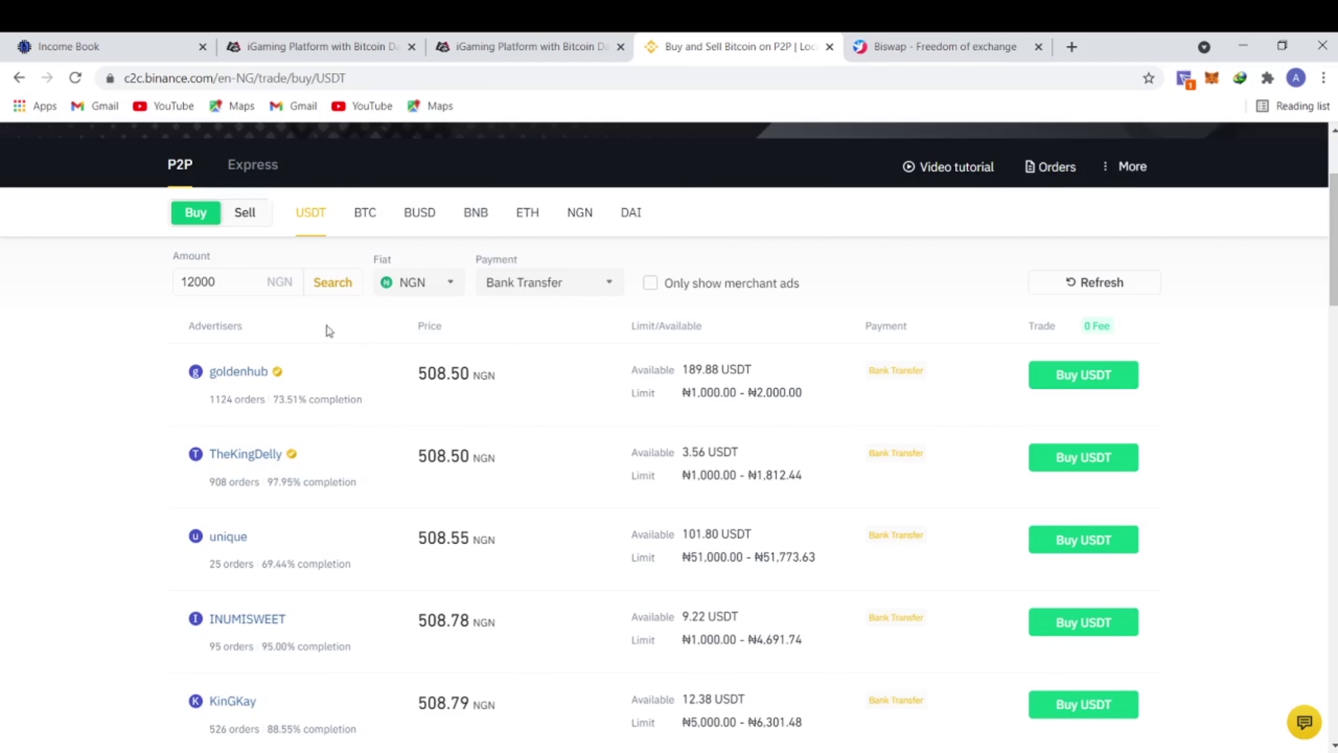
{"action": "left_click", "coordinate": [237, 289]}
{"action": "left_click", "coordinate": [336, 291]}
{"action": "left_click", "coordinate": [225, 287]}
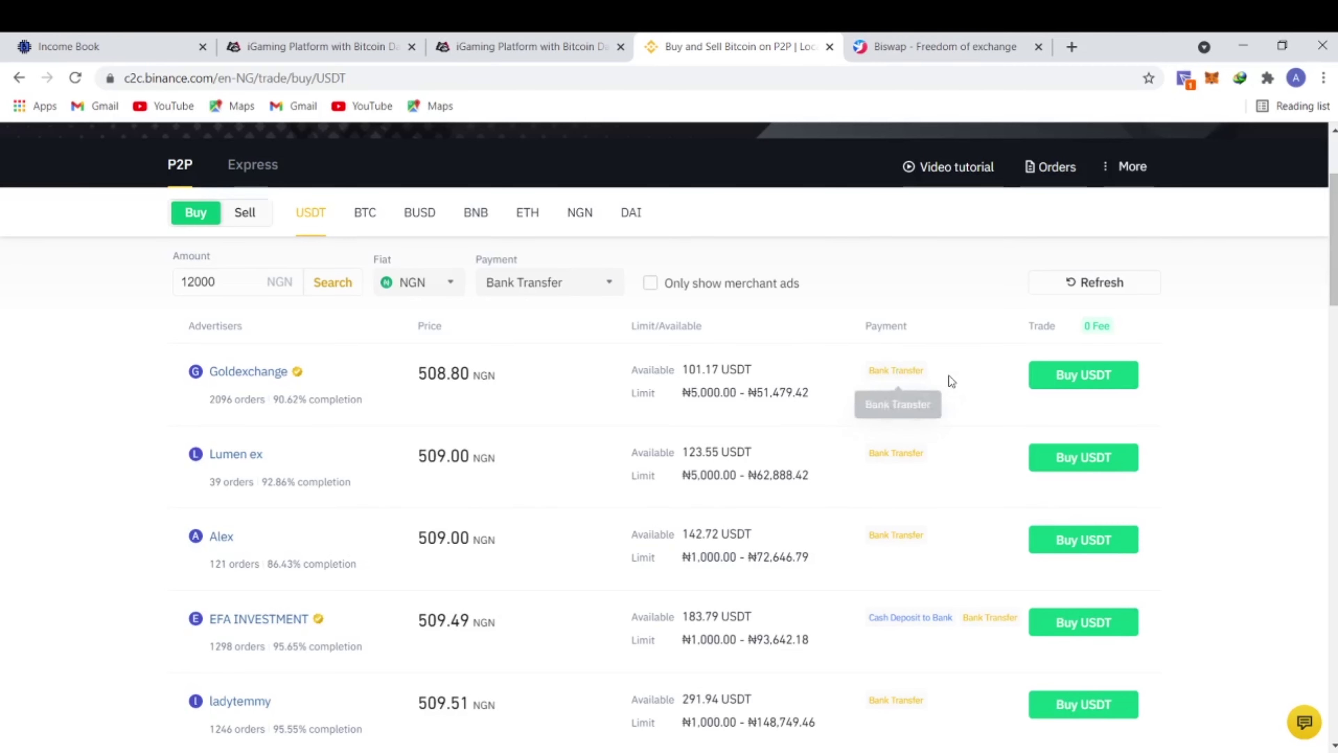
Place a USDT buy order on the Goldexchange offer, paying 12000 NGN.
{"action": "left_click", "coordinate": [1063, 382]}
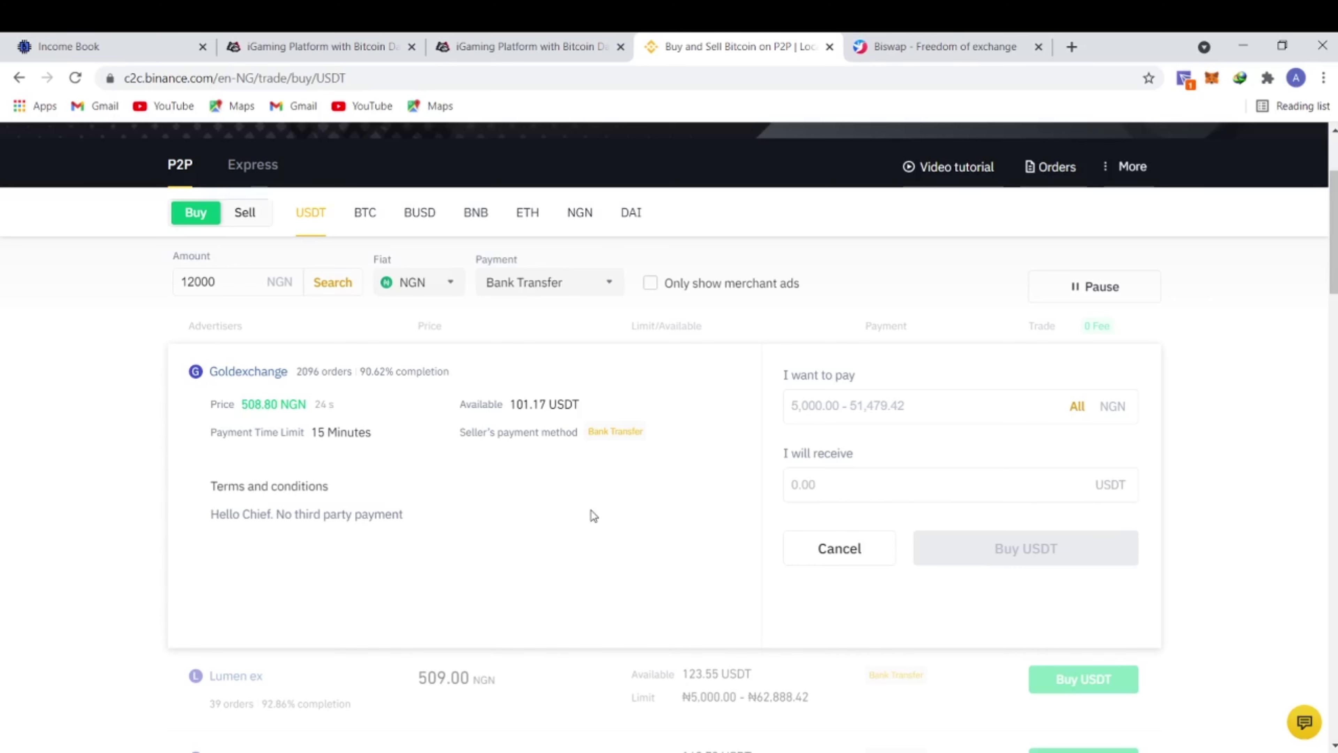
{"action": "left_click", "coordinate": [831, 410]}
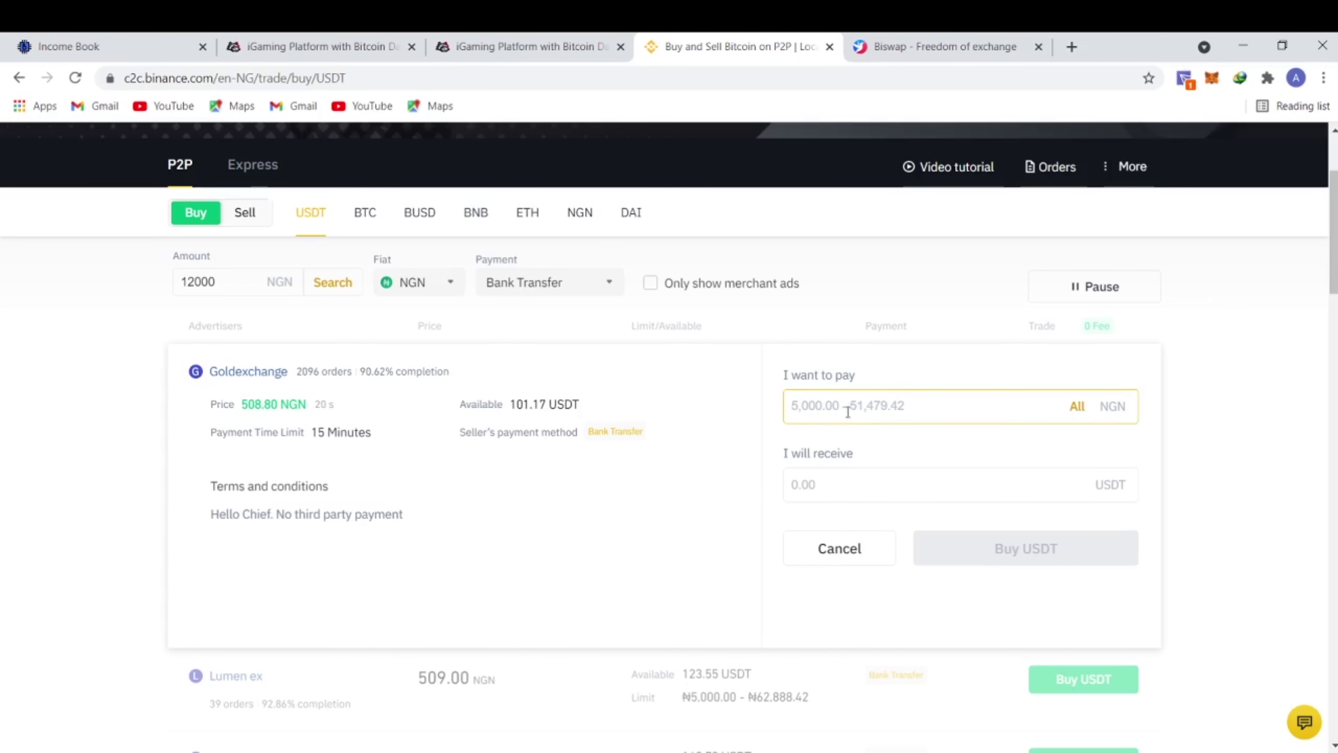
{"action": "left_click", "coordinate": [809, 384]}
{"action": "left_click", "coordinate": [821, 406]}
{"action": "type", "text": "12000"}
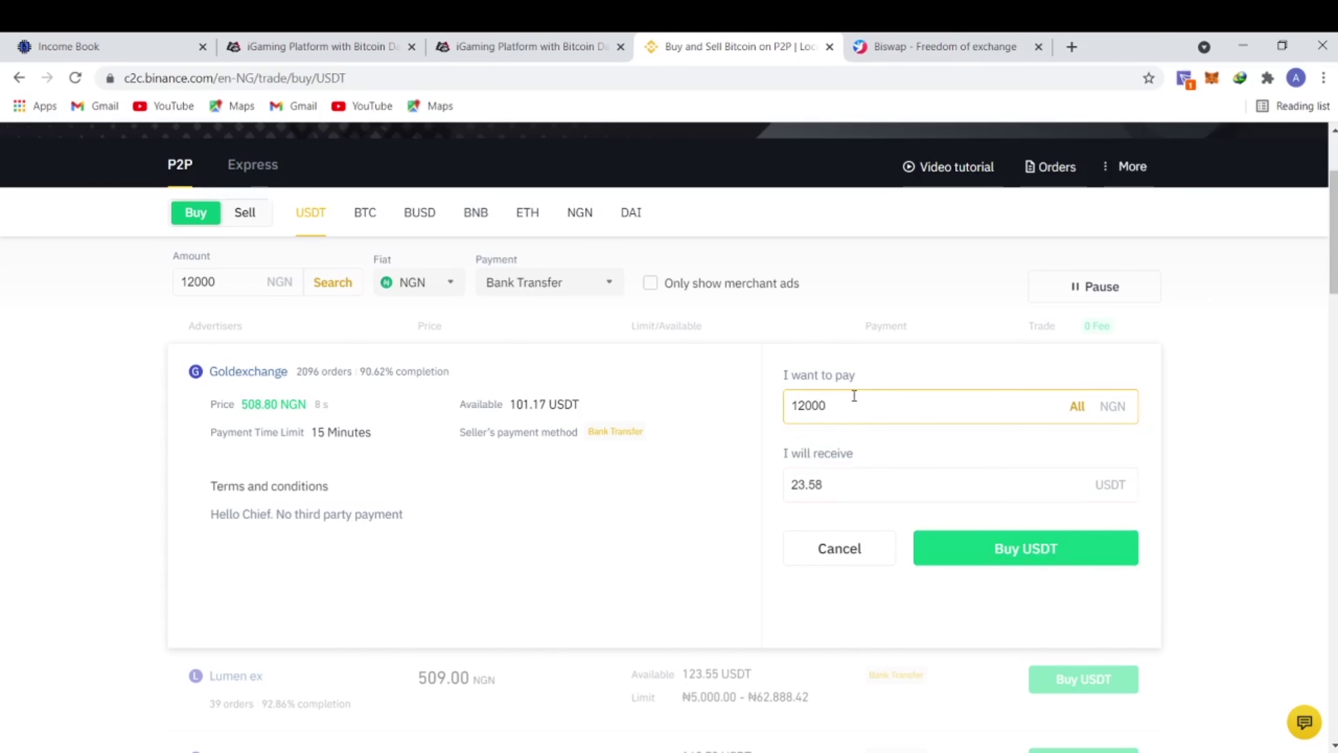
{"action": "left_click", "coordinate": [814, 493]}
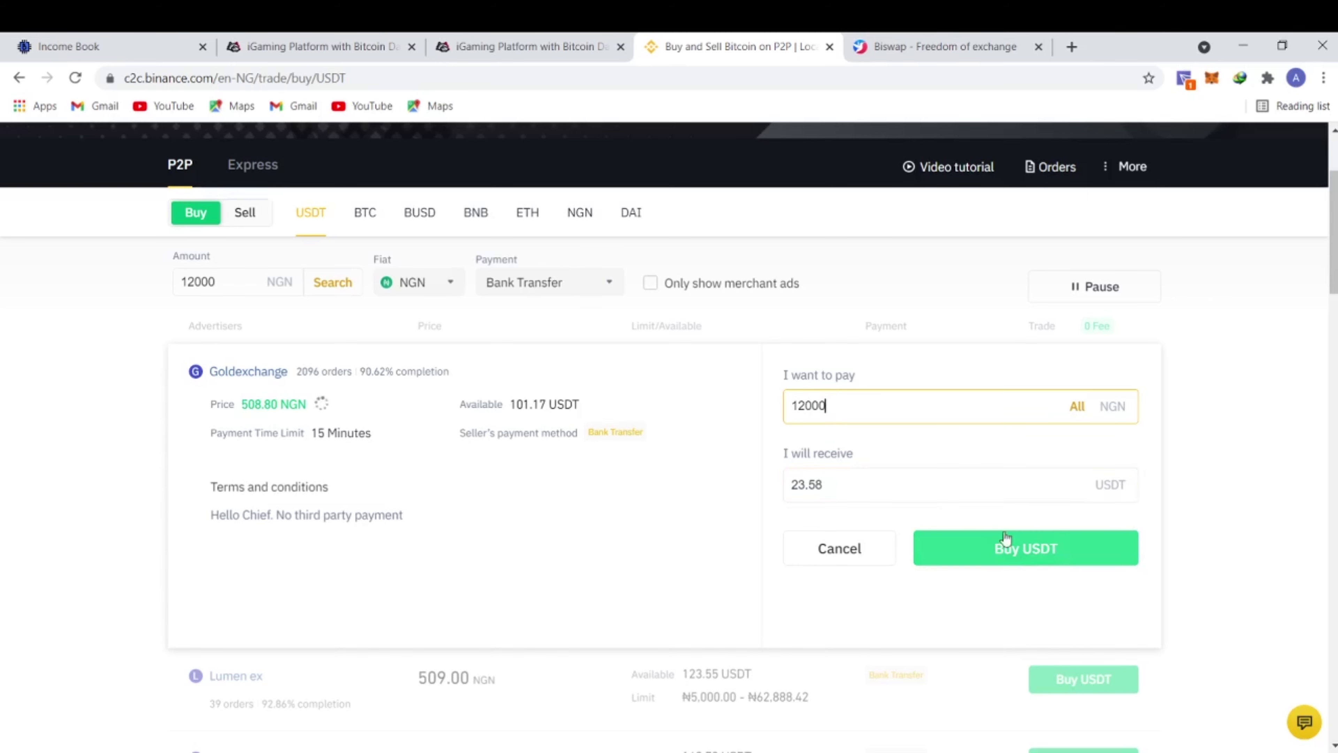
{"action": "left_click", "coordinate": [1001, 549]}
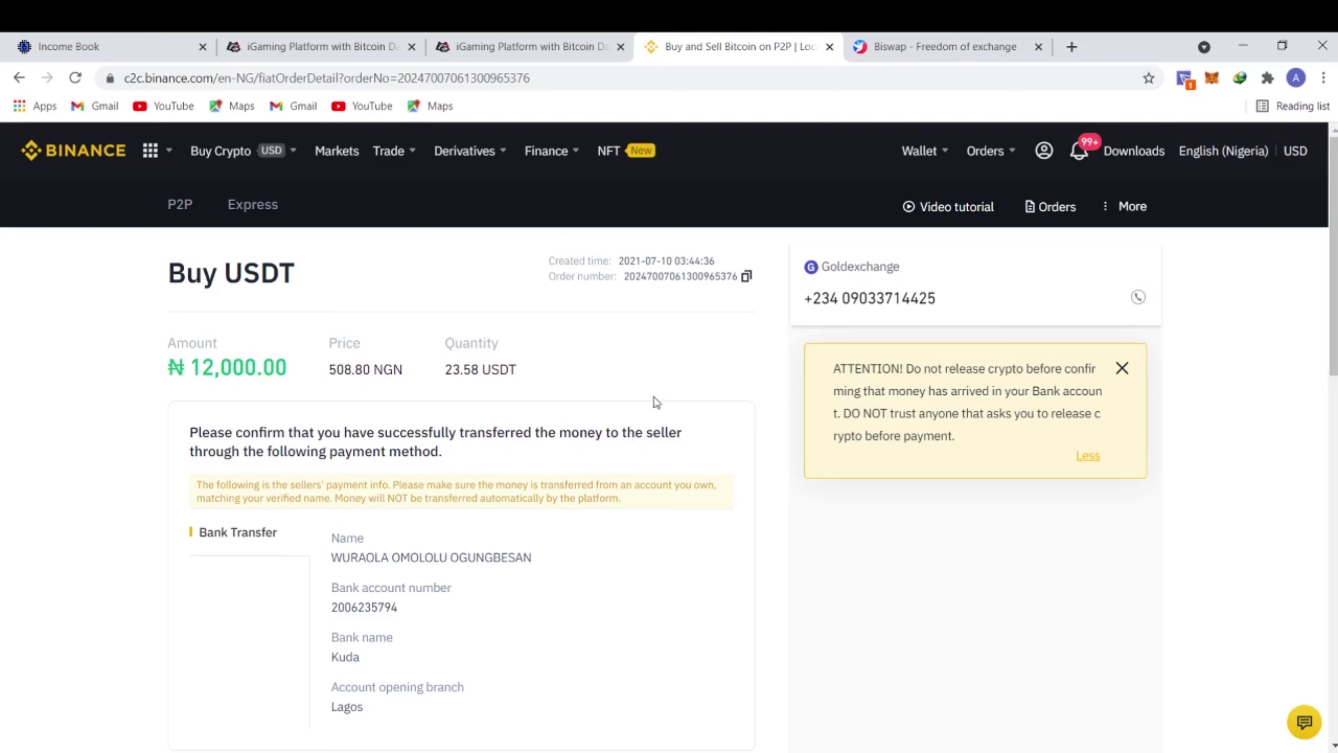
Review the USDT buy order's bank transfer details and payment time limit after a brief look at BetFury.
{"action": "key", "text": "ctrl+2"}
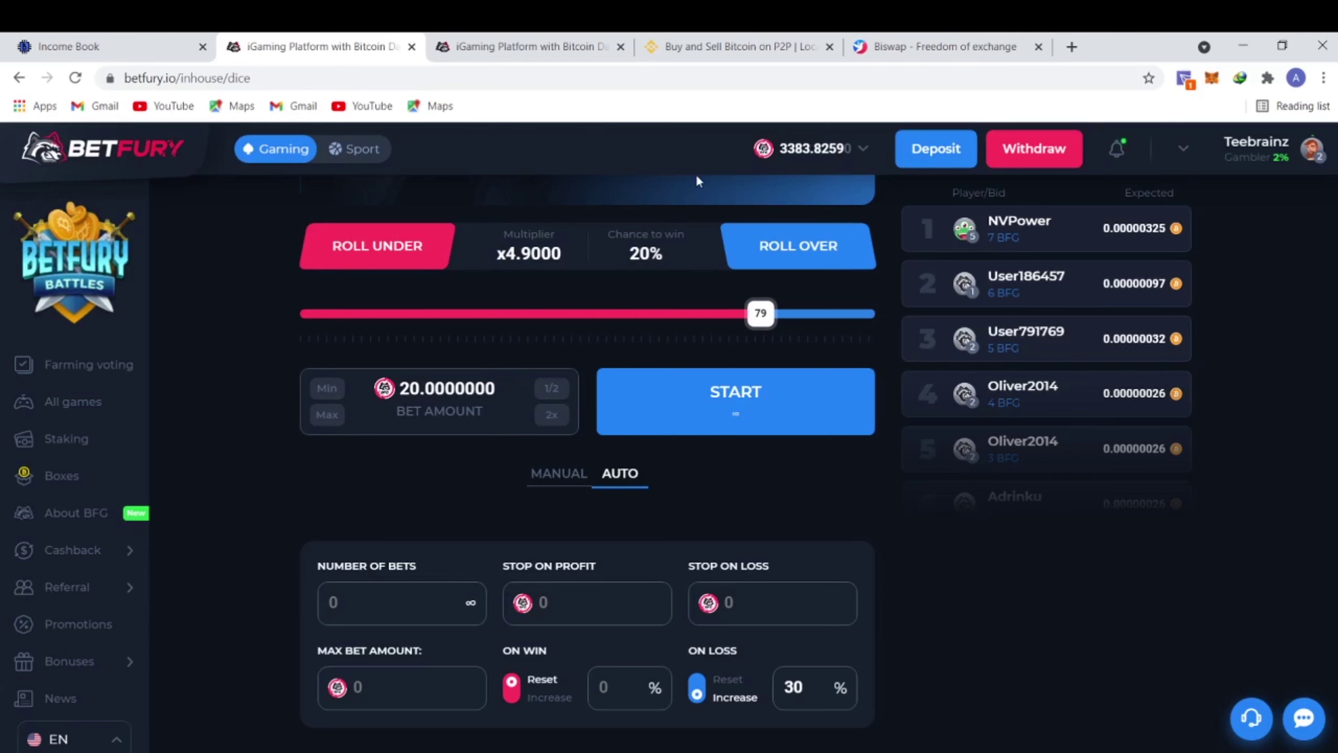
{"action": "left_click", "coordinate": [755, 45]}
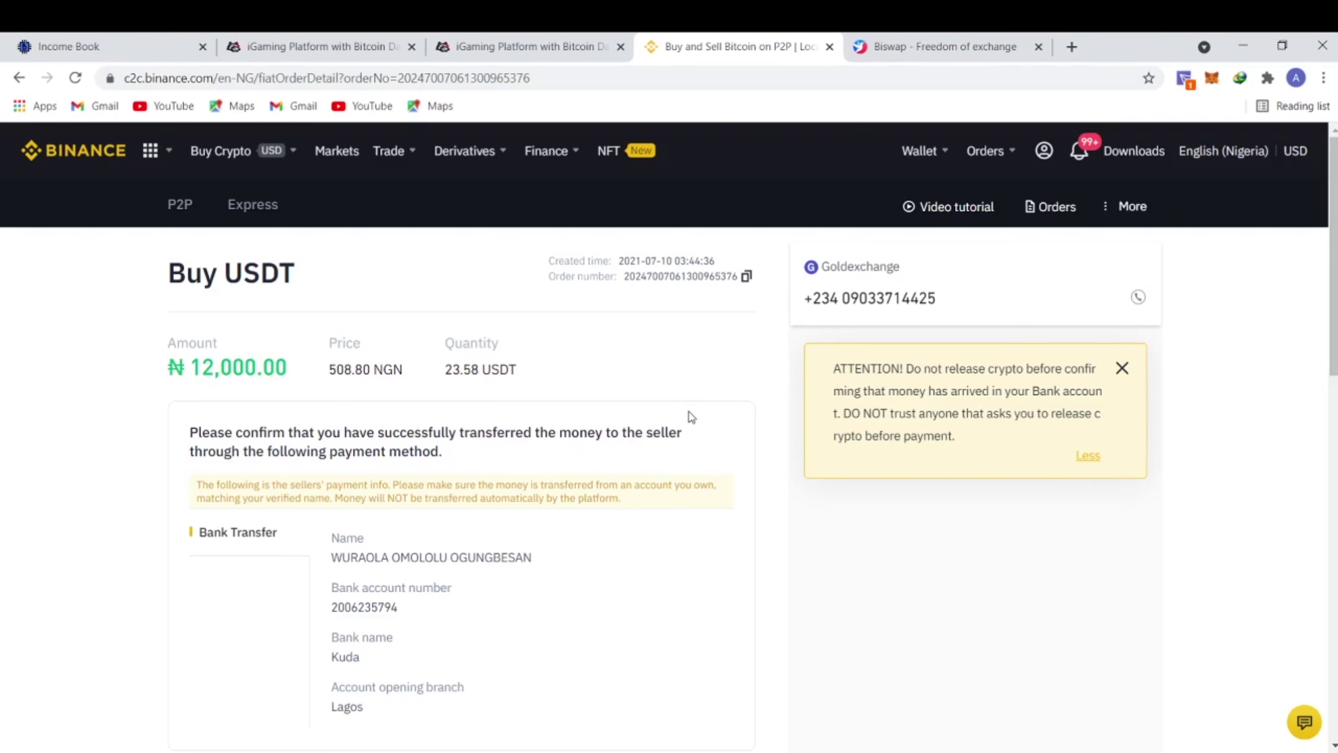
{"action": "scroll", "coordinate": [351, 556], "scroll_direction": "down", "scroll_amount": 1}
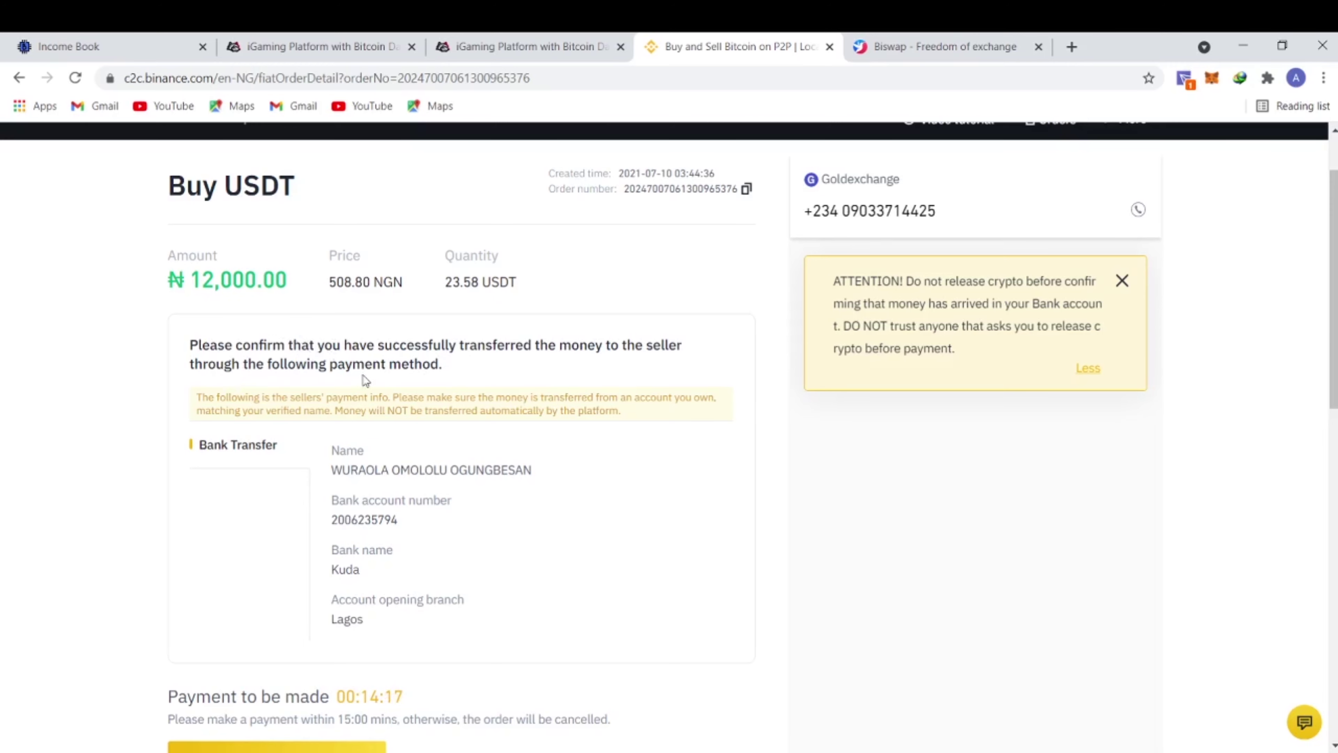
{"action": "scroll", "coordinate": [435, 446], "scroll_direction": "down", "scroll_amount": 2}
{"action": "scroll", "coordinate": [433, 441], "scroll_direction": "down", "scroll_amount": 2}
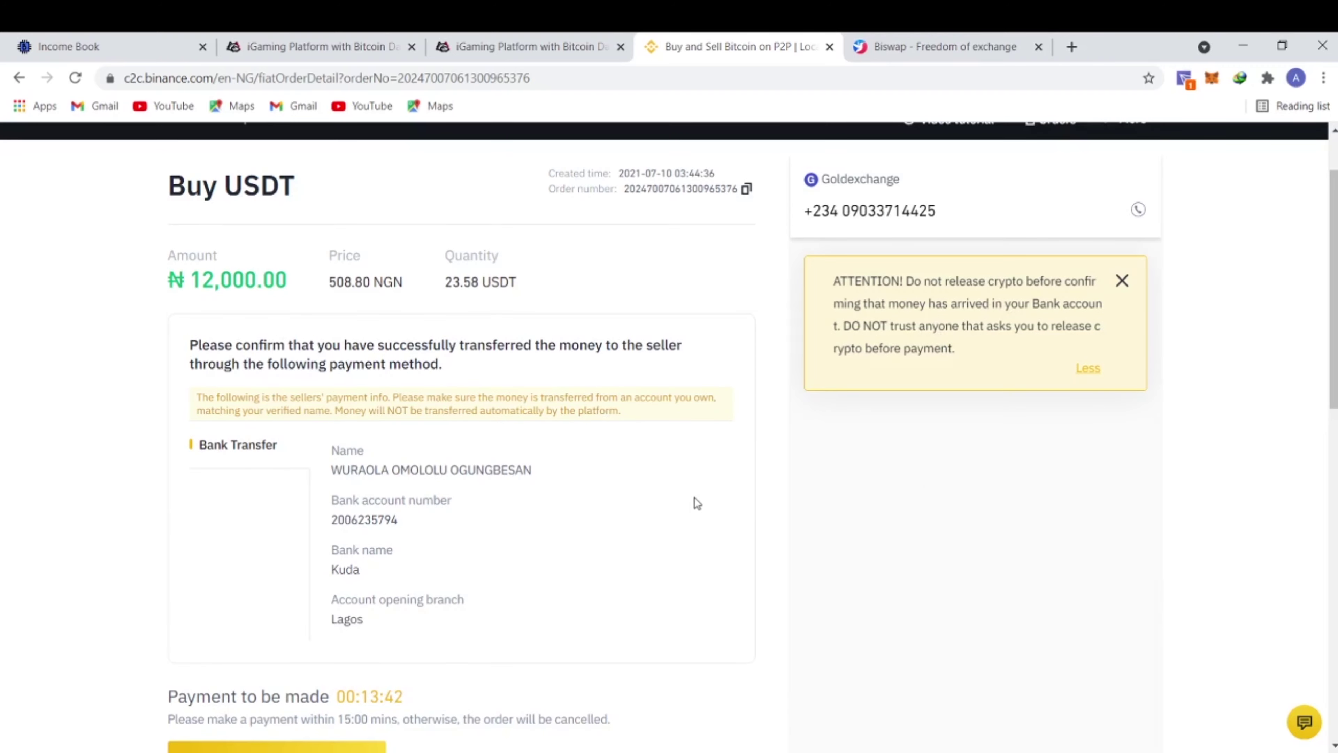
Review the Goldexchange order's payment details and the seller's contact phone number.
{"action": "scroll", "coordinate": [695, 497], "scroll_direction": "down", "scroll_amount": 2}
{"action": "scroll", "coordinate": [695, 497], "scroll_direction": "up", "scroll_amount": 2}
{"action": "scroll", "coordinate": [694, 497], "scroll_direction": "up", "scroll_amount": 2}
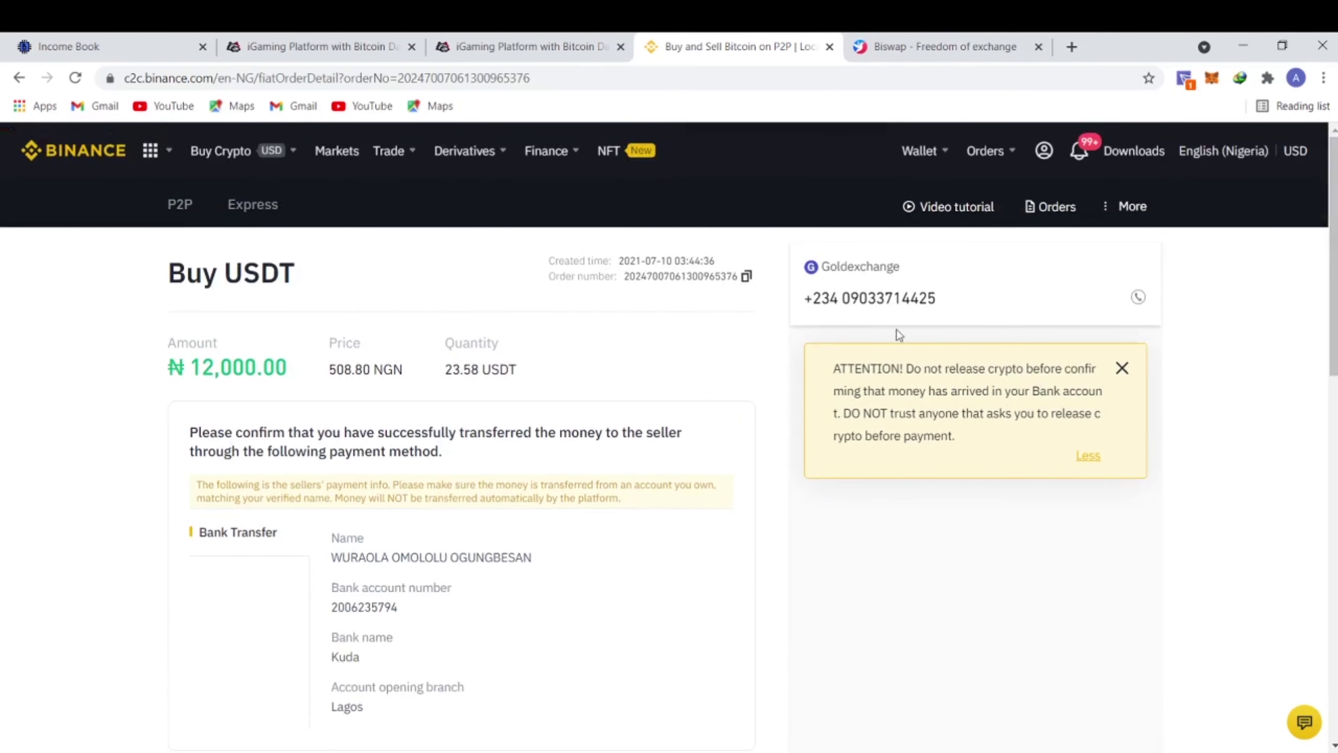
{"action": "left_click_drag", "start_coordinate": [947, 298], "coordinate": [806, 298]}
{"action": "triple_click", "coordinate": [806, 299]}
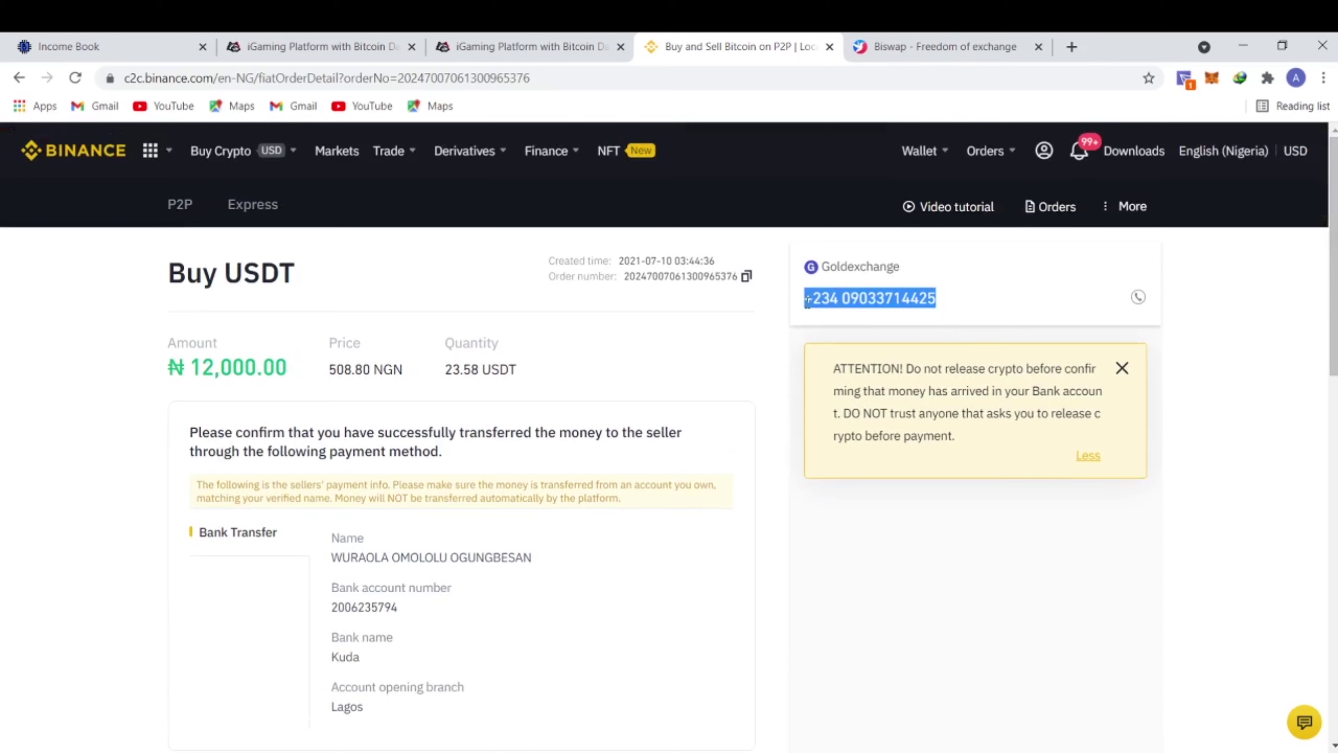
{"action": "left_click", "coordinate": [767, 528]}
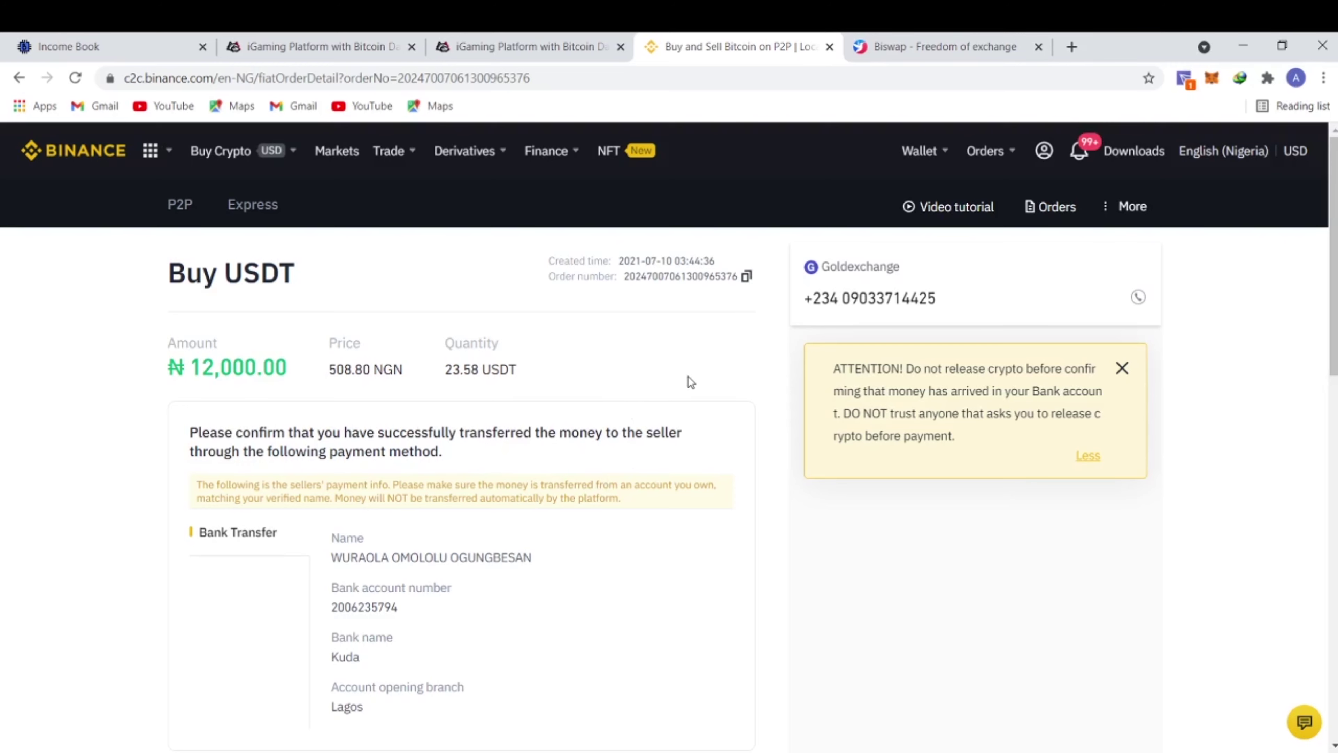
Cancel the Goldexchange USDT order, choosing Other reasons and entering "seller offline" as the reason.
{"action": "scroll", "coordinate": [495, 520], "scroll_direction": "down", "scroll_amount": 5}
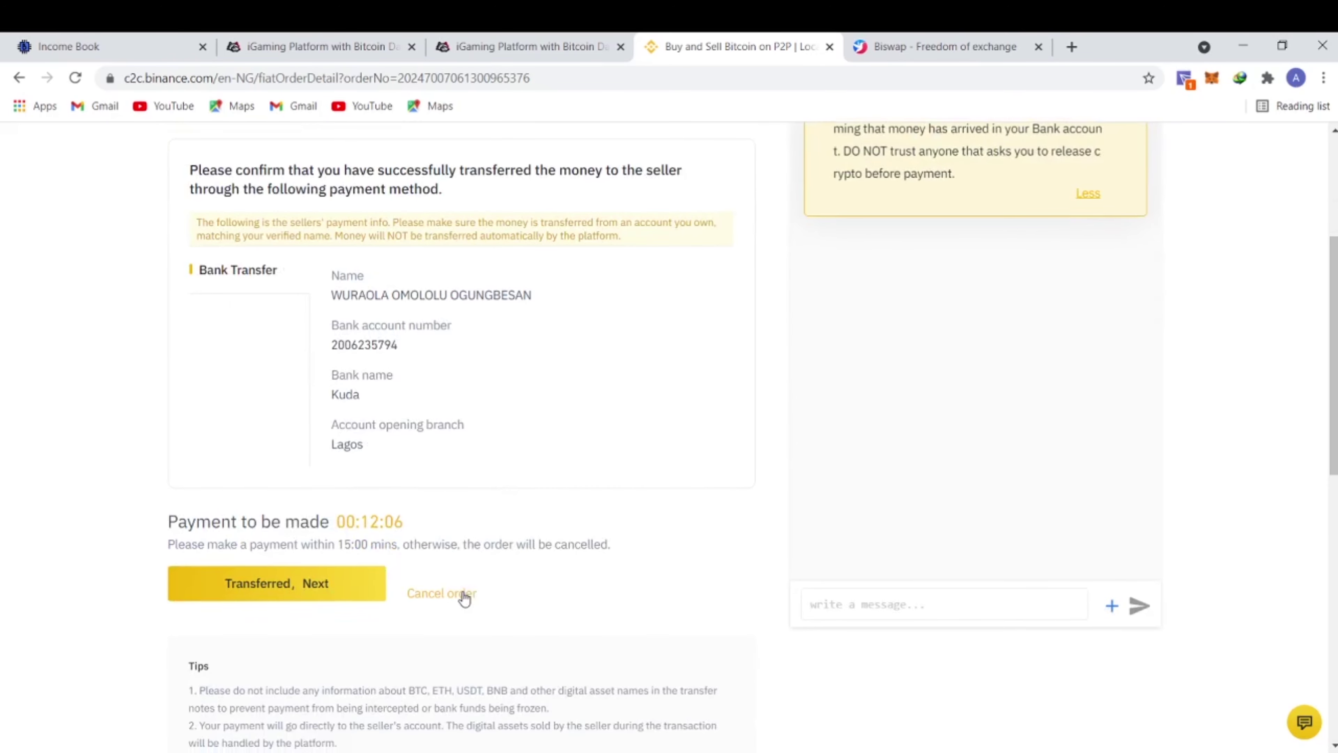
{"action": "left_click", "coordinate": [465, 596]}
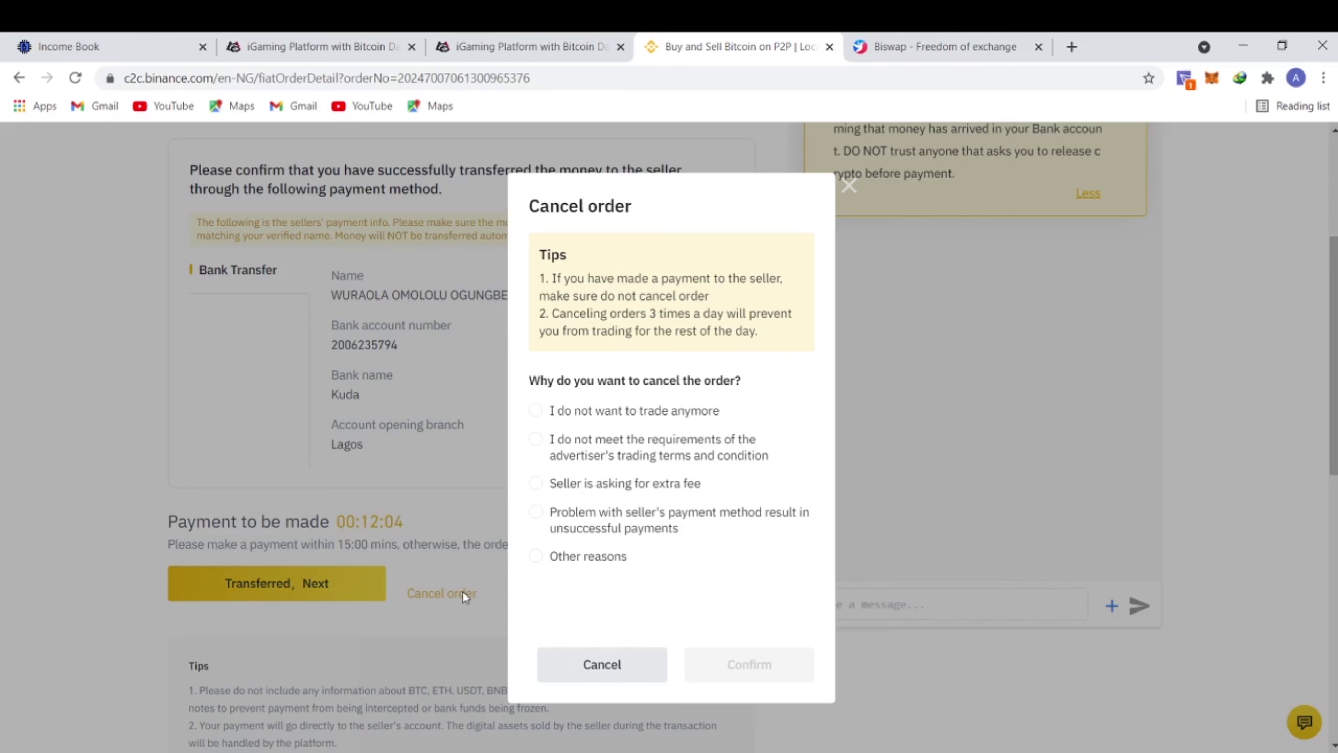
{"action": "left_click", "coordinate": [609, 668]}
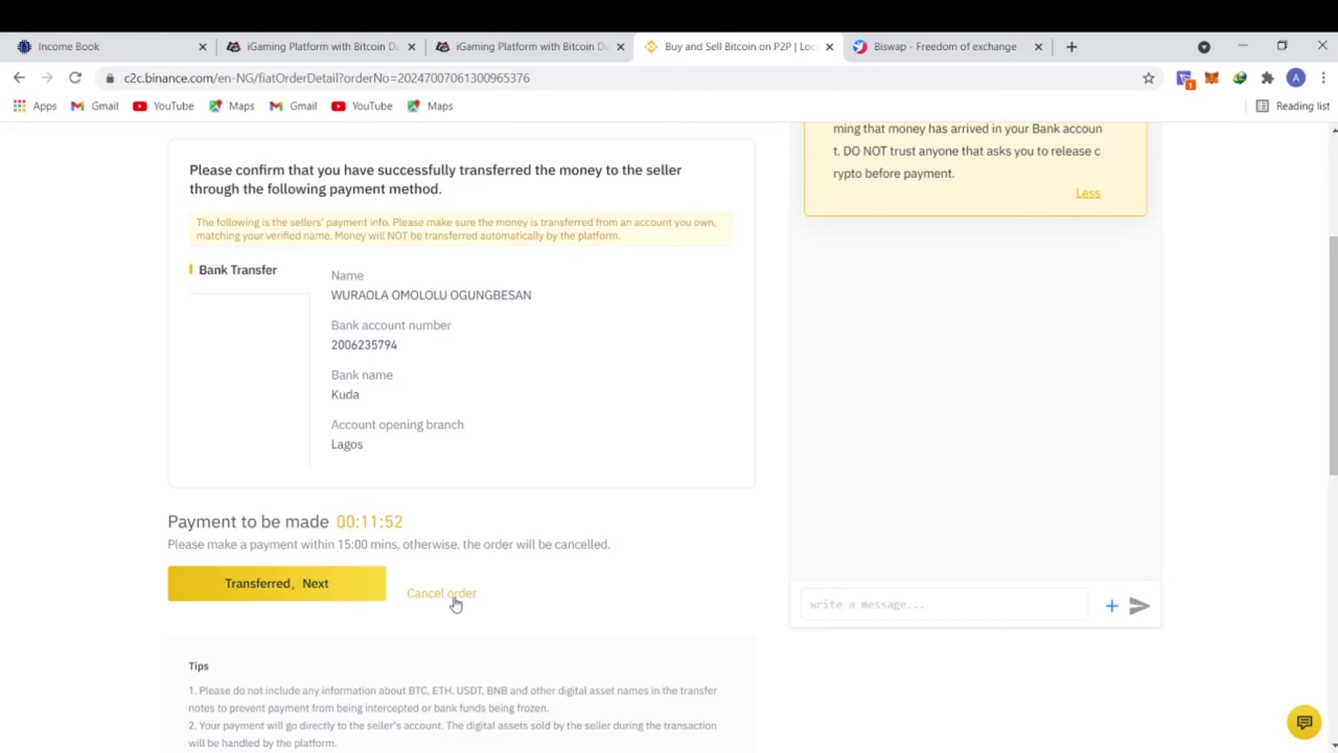
{"action": "left_click", "coordinate": [441, 594]}
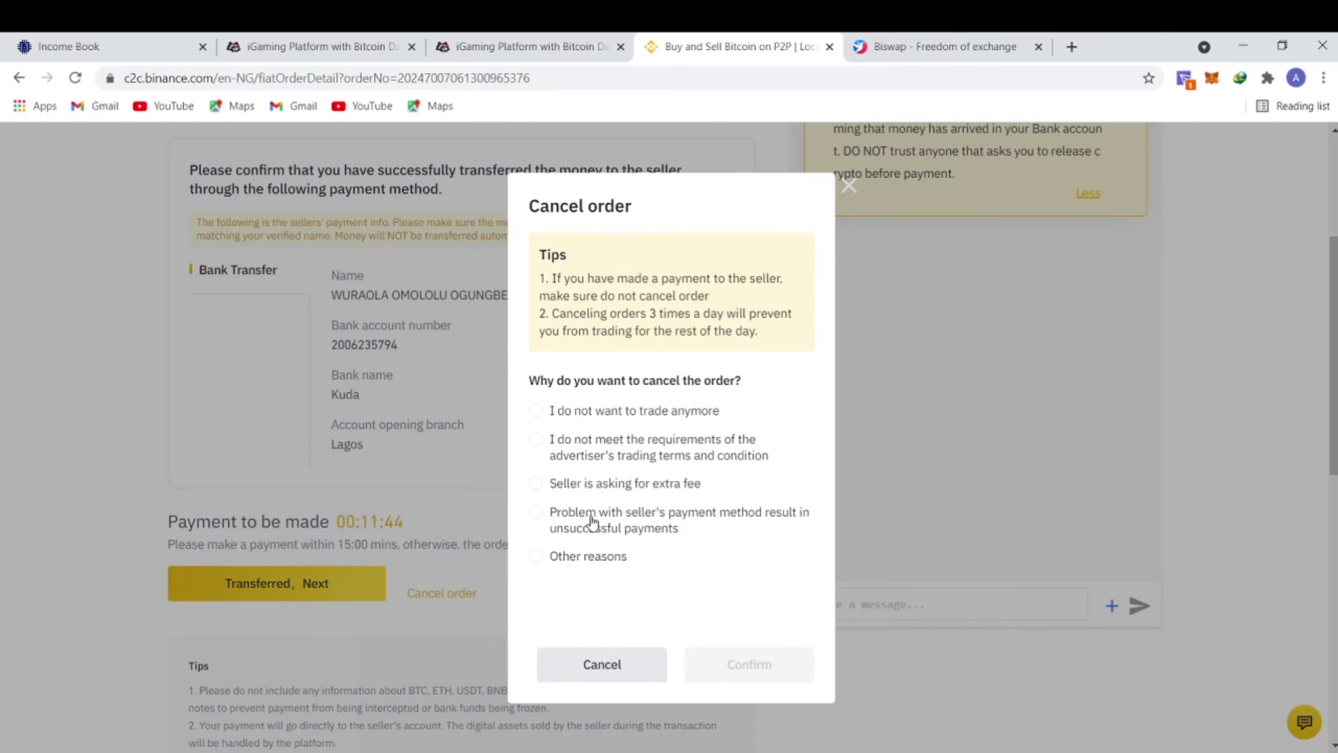
{"action": "left_click", "coordinate": [576, 557]}
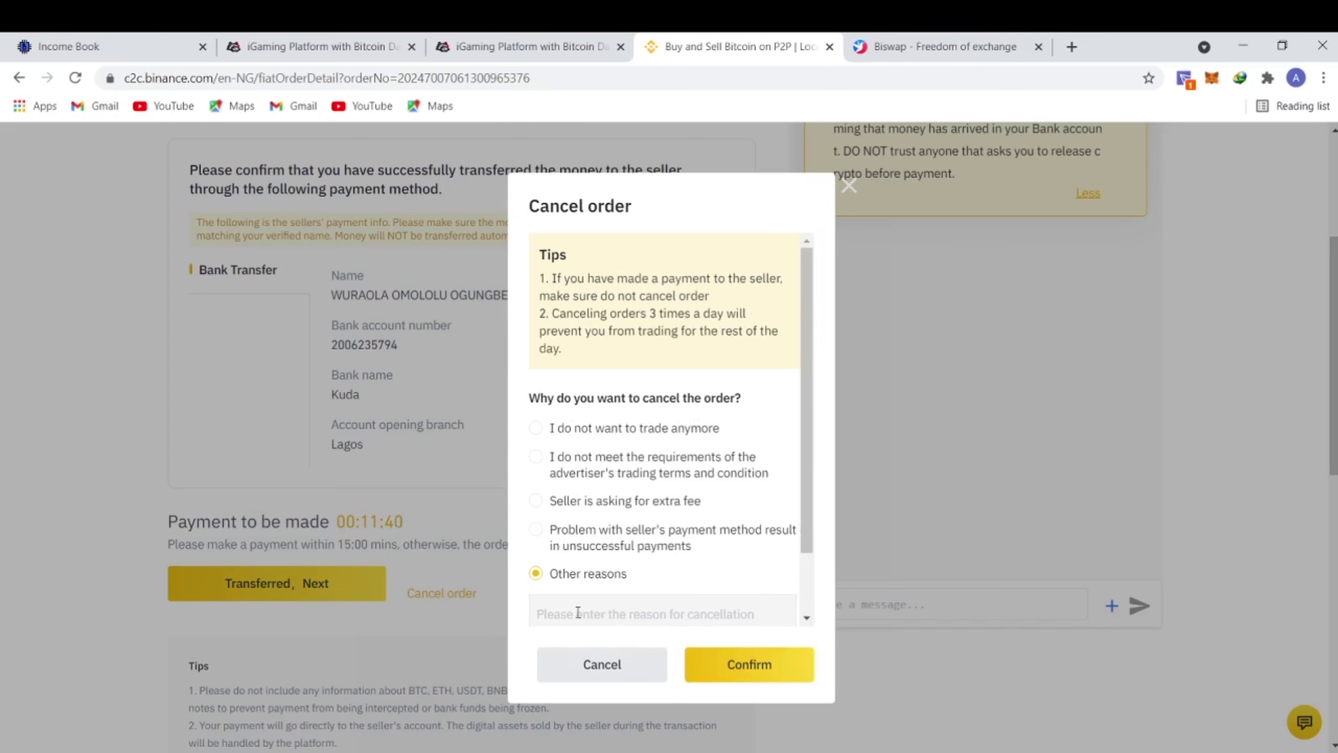
{"action": "left_click", "coordinate": [612, 616]}
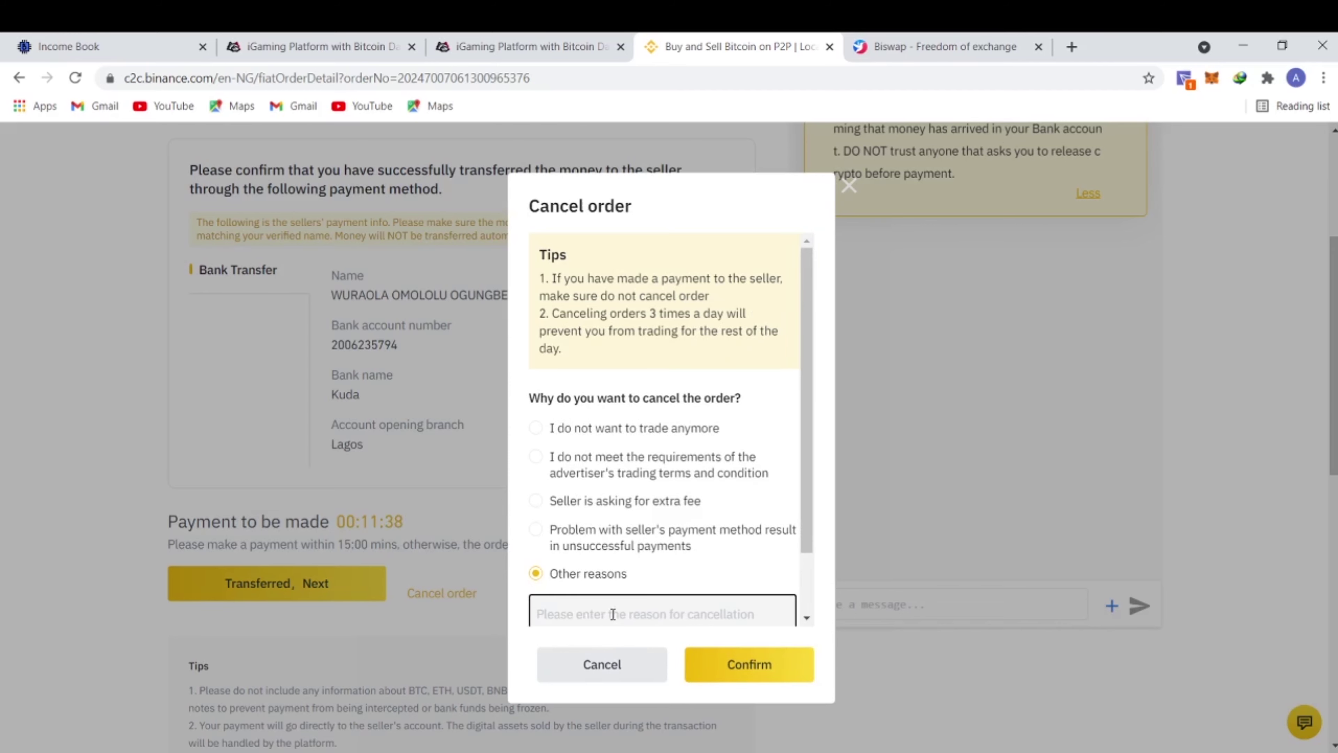
{"action": "type", "text": "seller o"}
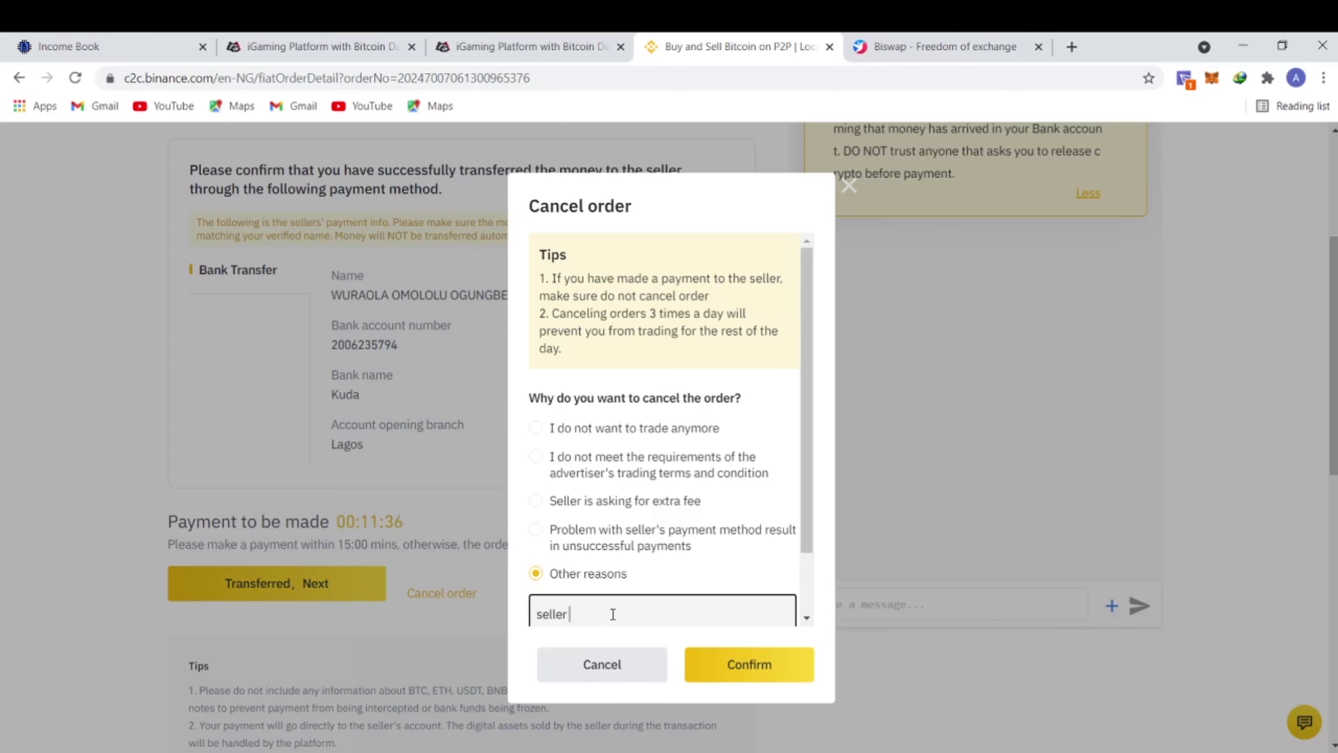
{"action": "type", "text": "ffline"}
{"action": "left_click", "coordinate": [786, 665]}
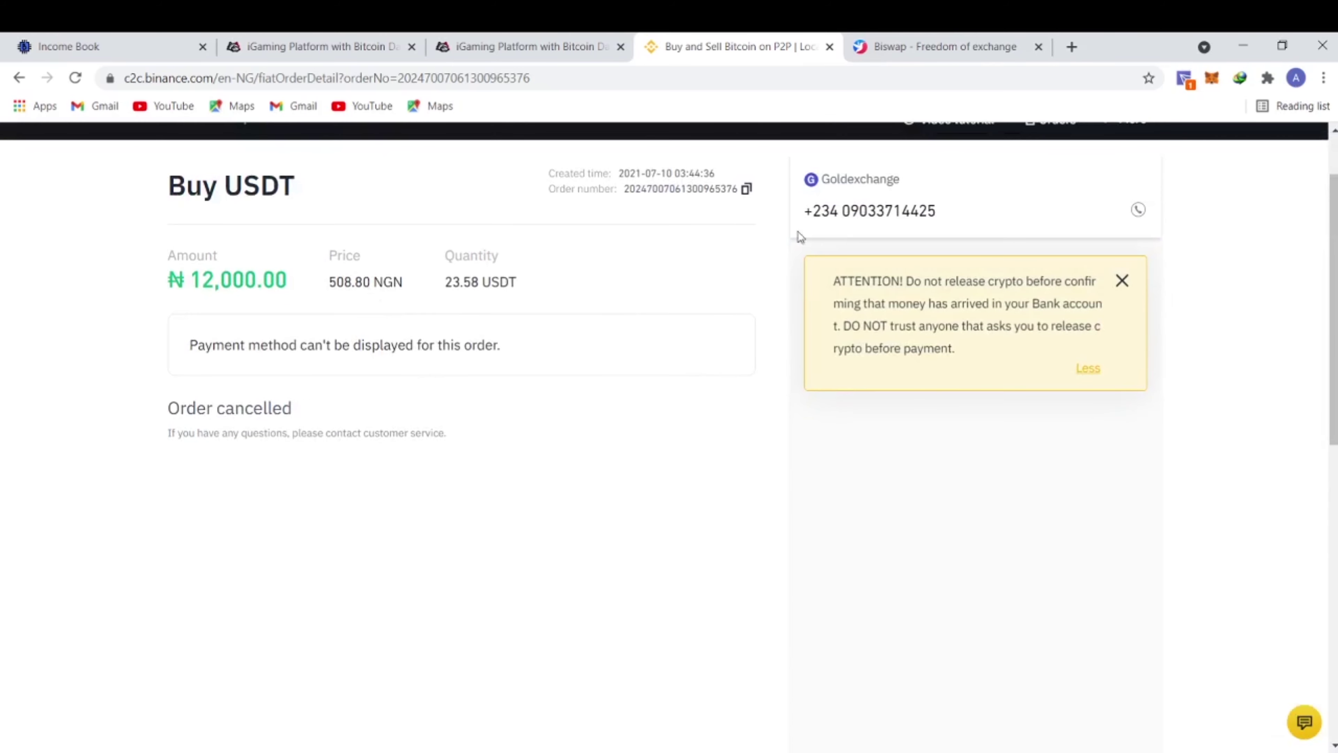
Return to the P2P marketplace and compare the USDT buy offers for 12000 NGN.
{"action": "scroll", "coordinate": [790, 238], "scroll_direction": "up", "scroll_amount": 2}
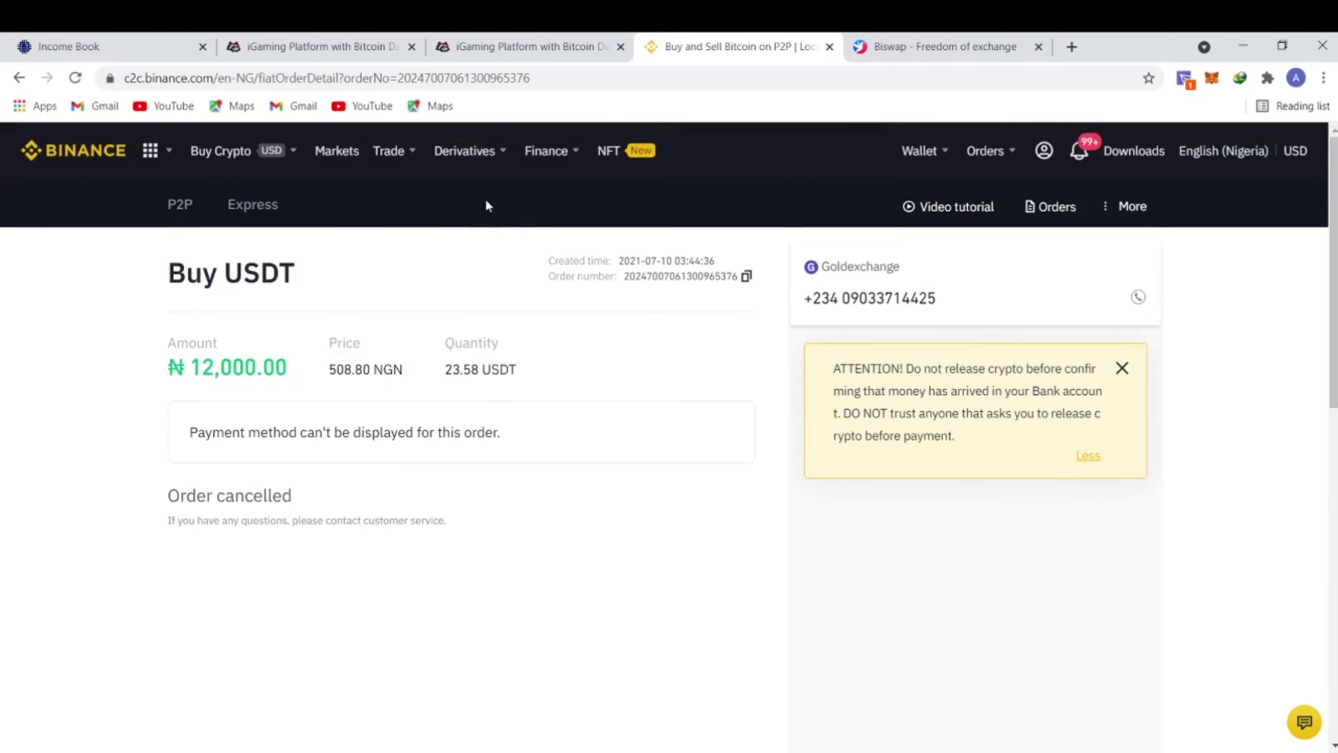
{"action": "mouse_move", "coordinate": [390, 151]}
{"action": "left_click", "coordinate": [469, 475]}
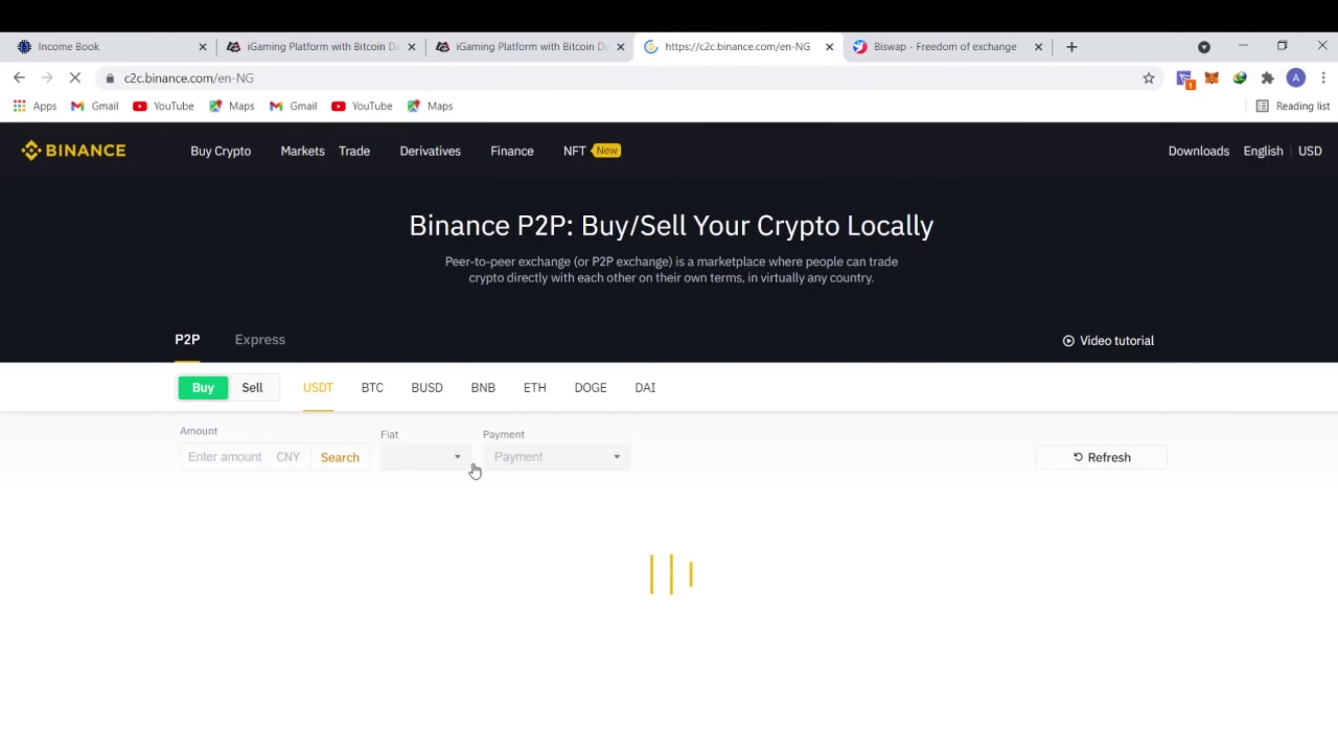
{"action": "scroll", "coordinate": [369, 464], "scroll_direction": "down", "scroll_amount": 2}
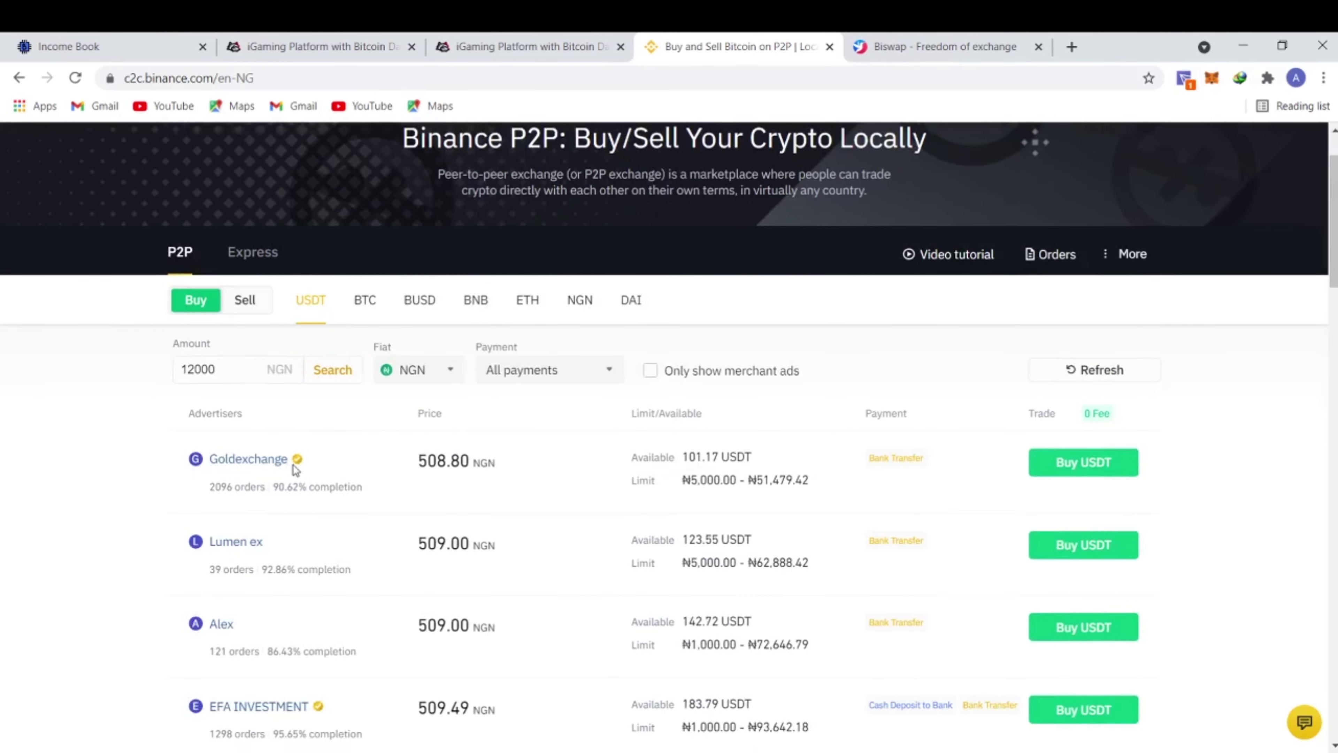
{"action": "scroll", "coordinate": [331, 476], "scroll_direction": "down", "scroll_amount": 2}
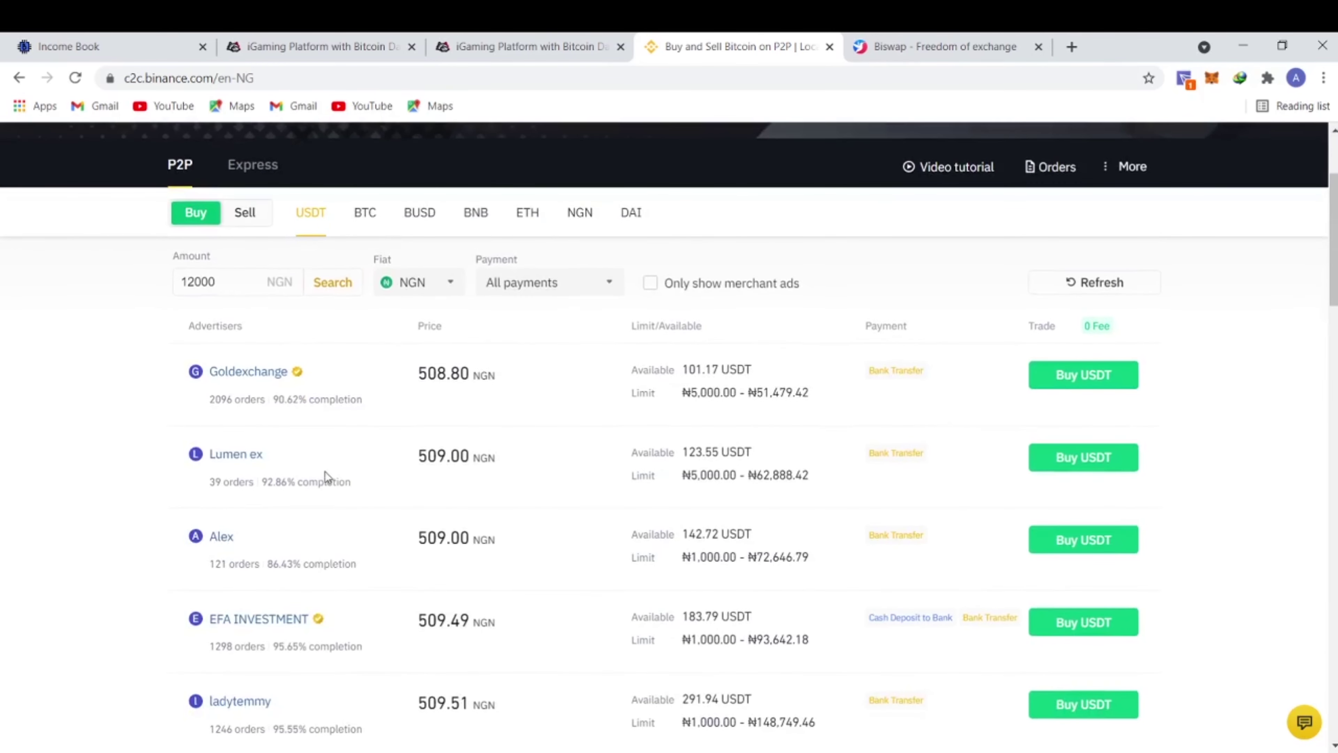
{"action": "scroll", "coordinate": [326, 472], "scroll_direction": "down", "scroll_amount": 2}
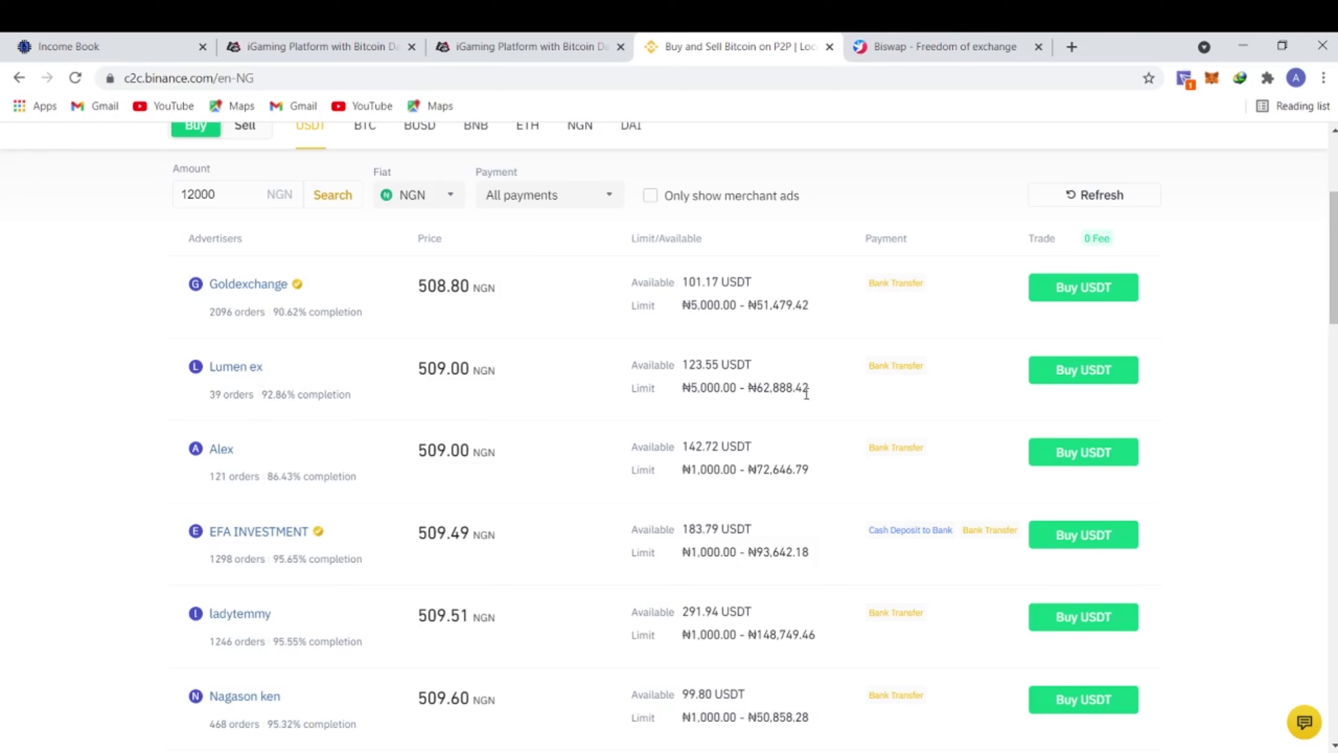
Place a USDT buy order on the Lumen ex offer, paying 12000 NGN.
{"action": "left_click", "coordinate": [1061, 370]}
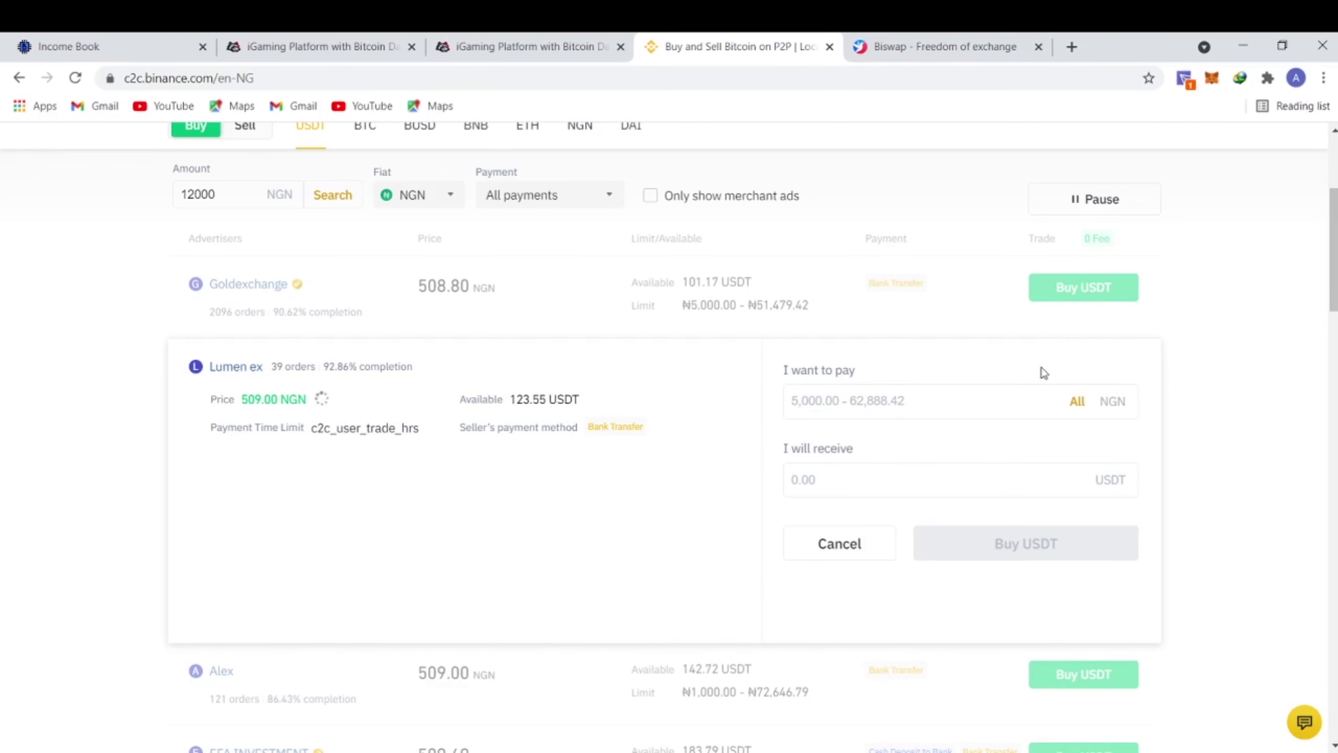
{"action": "left_click", "coordinate": [852, 398]}
{"action": "type", "text": "12000"}
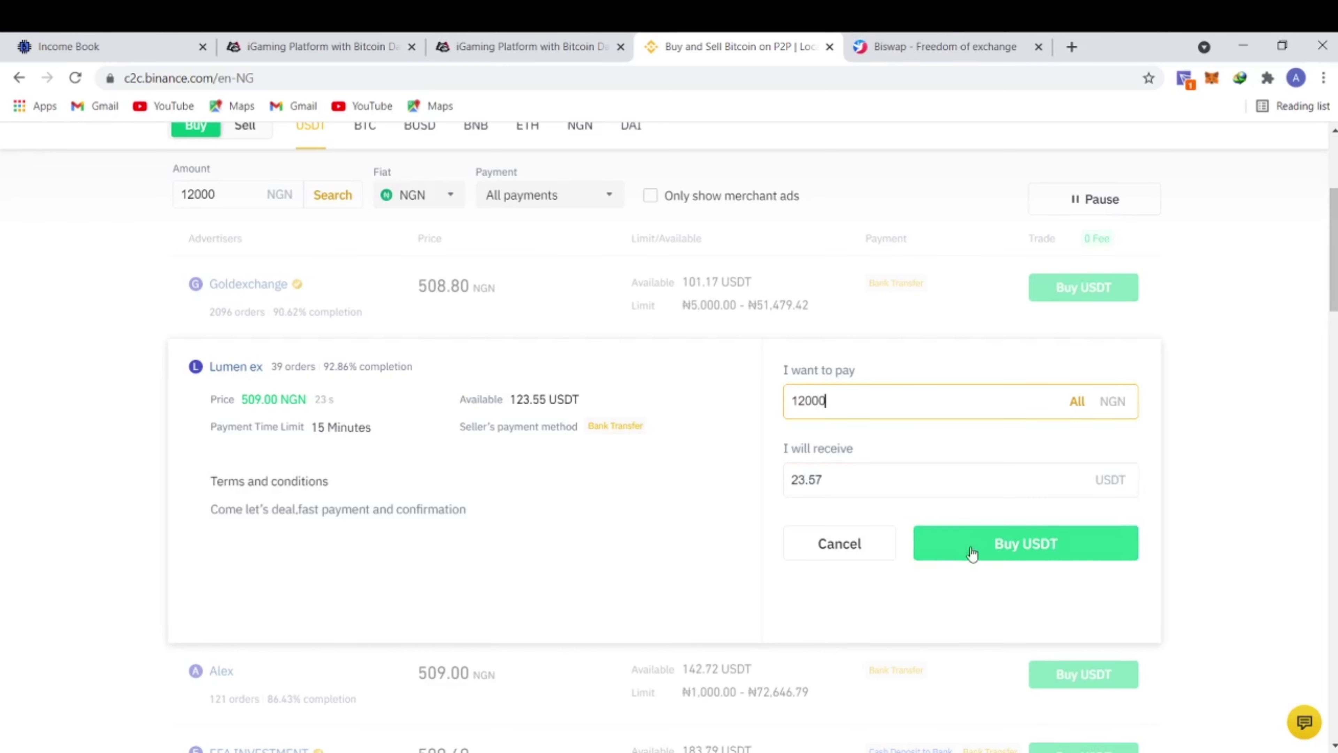
{"action": "left_click", "coordinate": [985, 558]}
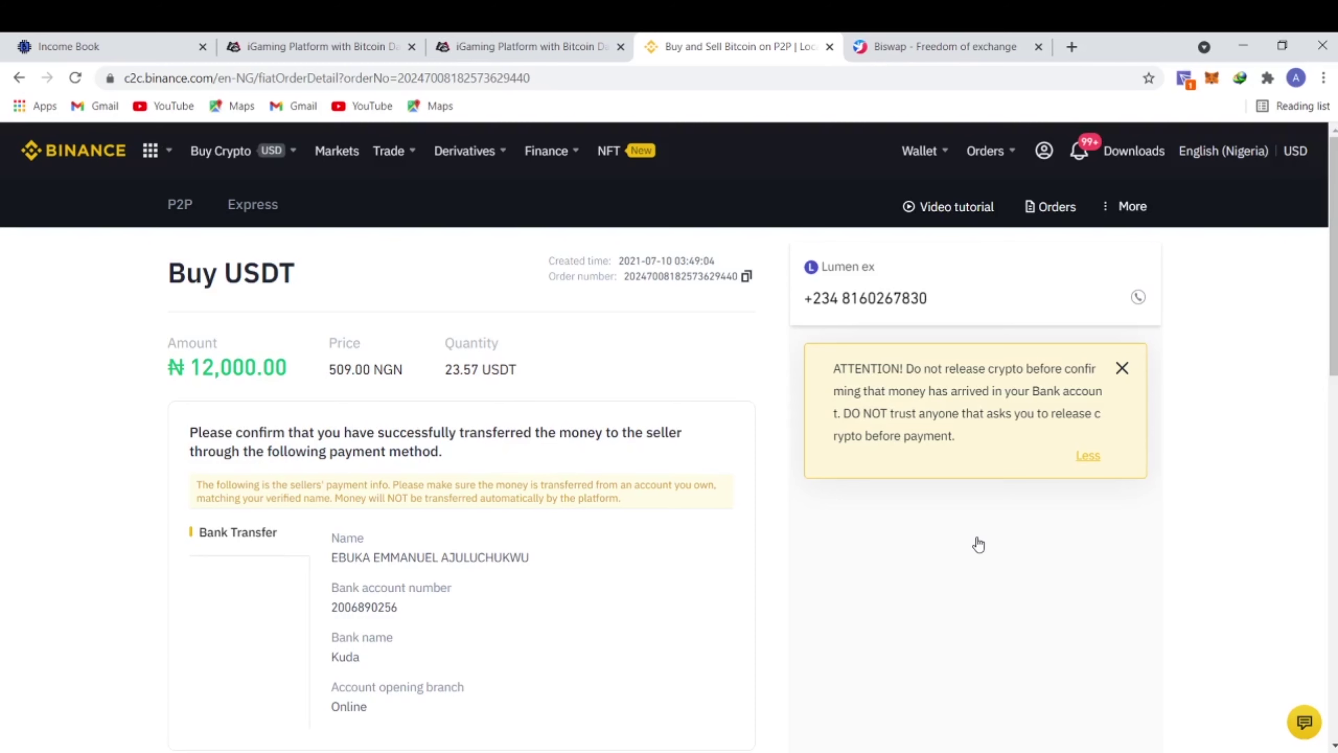
Review the Lumen ex order's bank transfer details, payment time limit and tips.
{"action": "scroll", "coordinate": [978, 545], "scroll_direction": "down", "scroll_amount": 3}
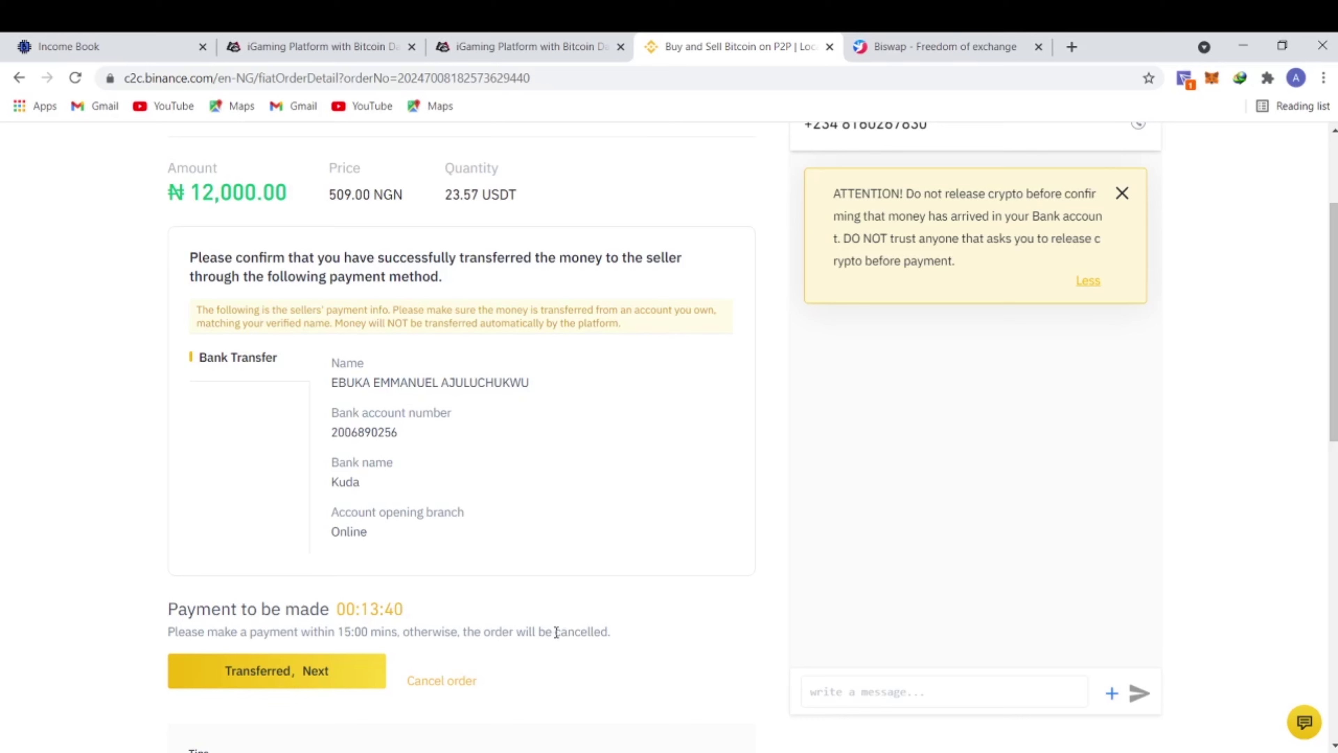
{"action": "scroll", "coordinate": [559, 632], "scroll_direction": "up", "scroll_amount": 3}
{"action": "scroll", "coordinate": [551, 641], "scroll_direction": "down", "scroll_amount": 5}
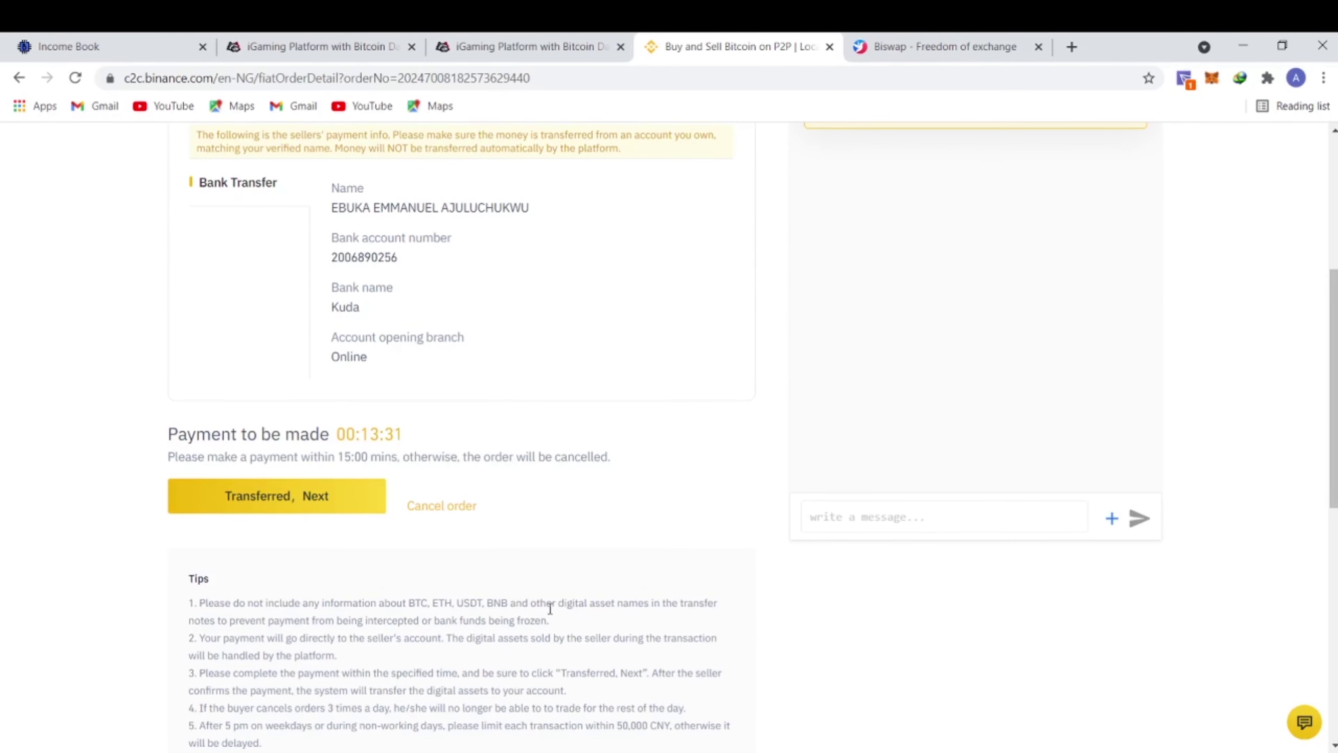
{"action": "scroll", "coordinate": [542, 614], "scroll_direction": "up", "scroll_amount": 4}
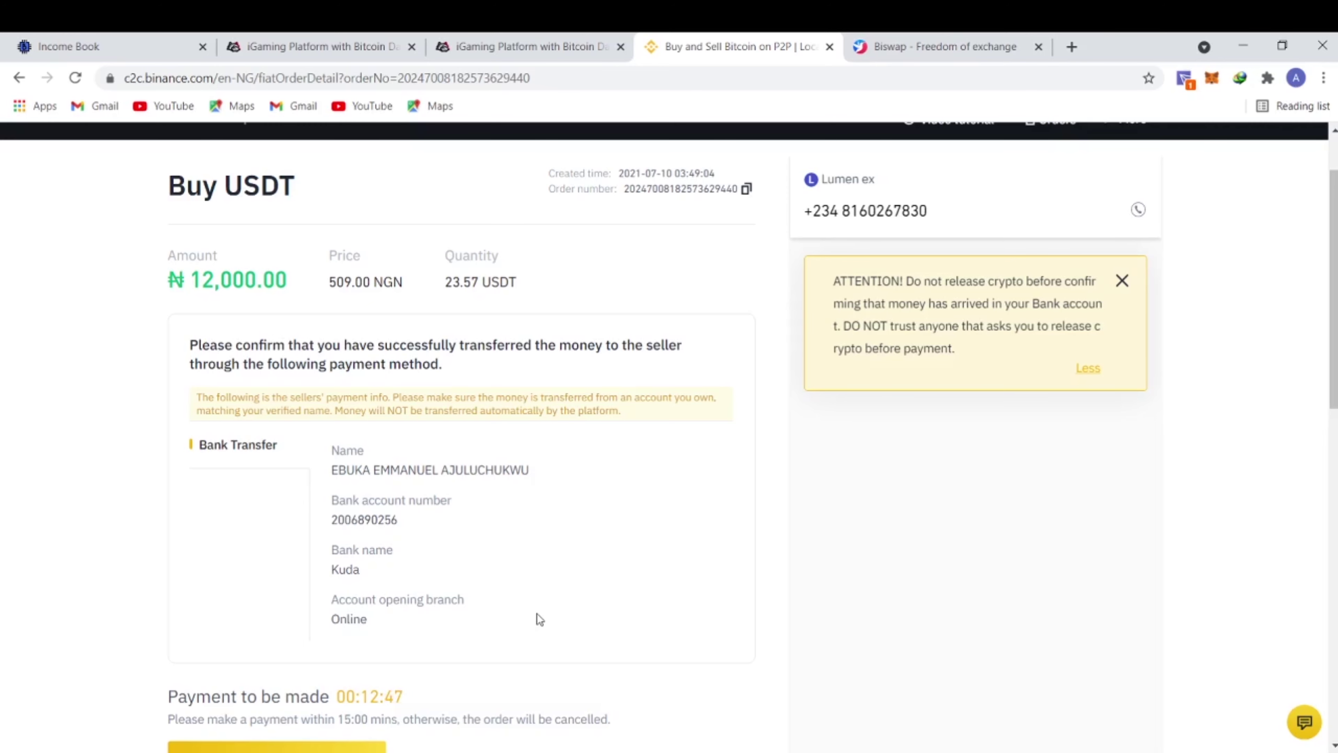
{"action": "scroll", "coordinate": [532, 614], "scroll_direction": "down", "scroll_amount": 2}
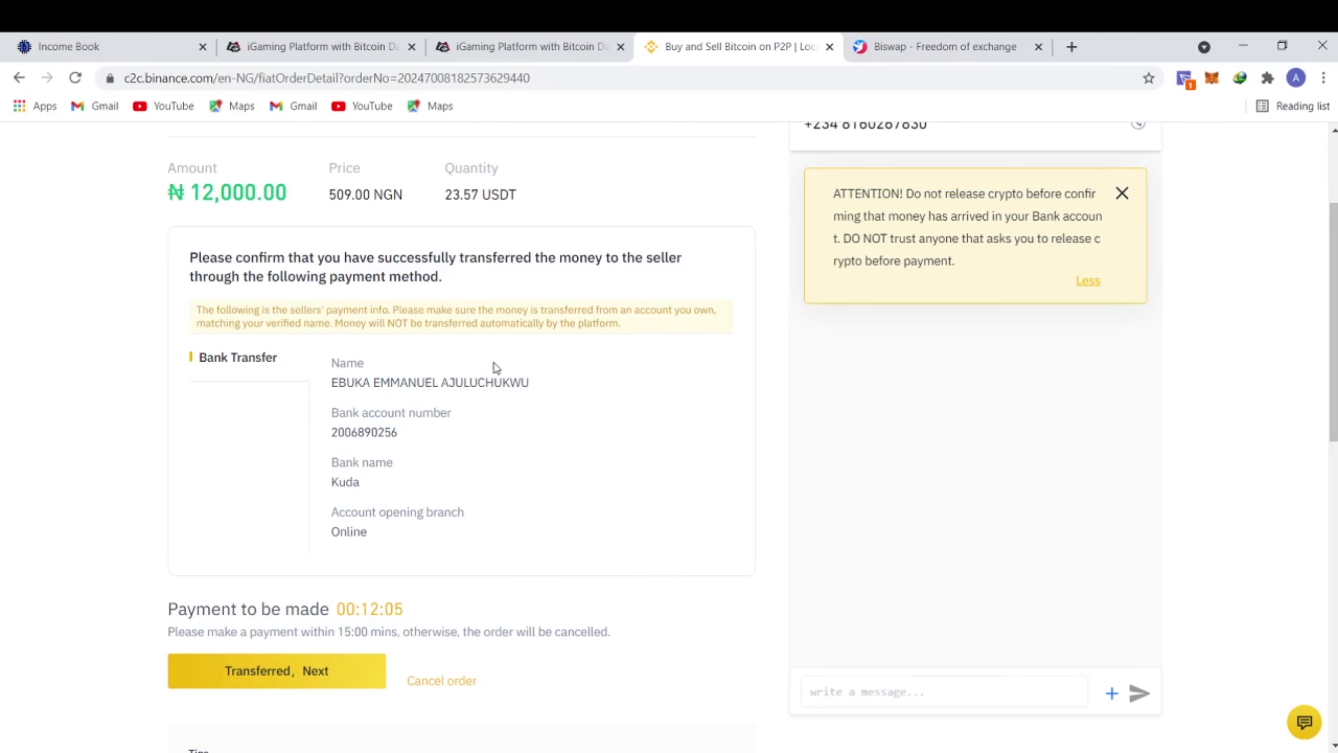
{"action": "scroll", "coordinate": [515, 461], "scroll_direction": "up", "scroll_amount": 3}
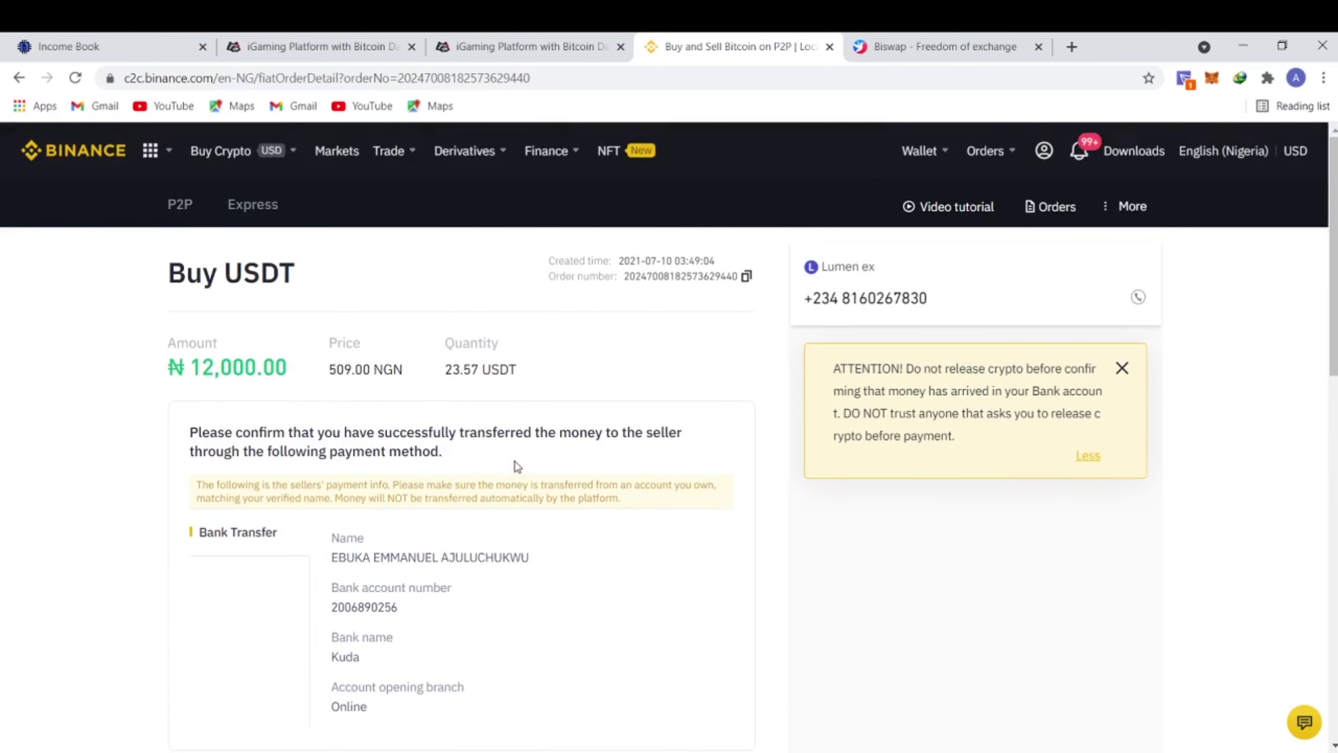
{"action": "scroll", "coordinate": [516, 465], "scroll_direction": "down", "scroll_amount": 2}
{"action": "scroll", "coordinate": [516, 460], "scroll_direction": "down", "scroll_amount": 2}
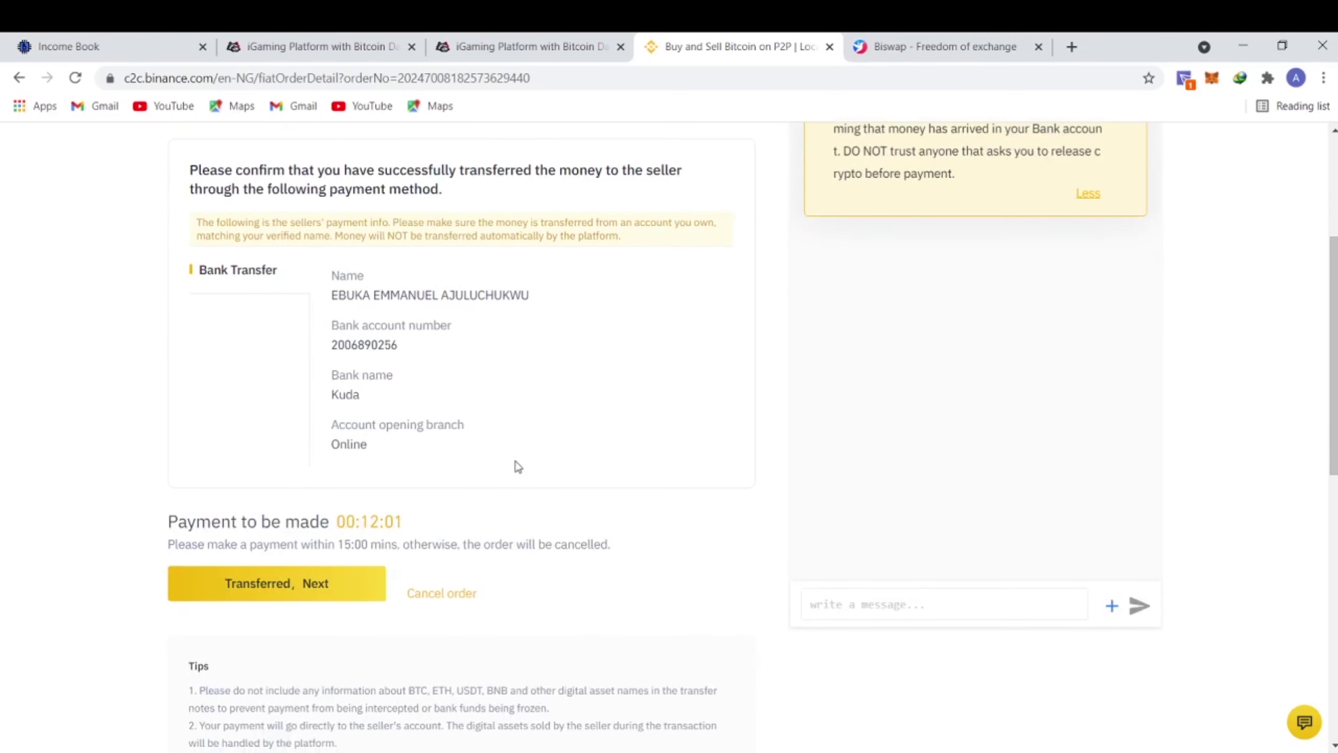
{"action": "scroll", "coordinate": [502, 472], "scroll_direction": "up", "scroll_amount": 2}
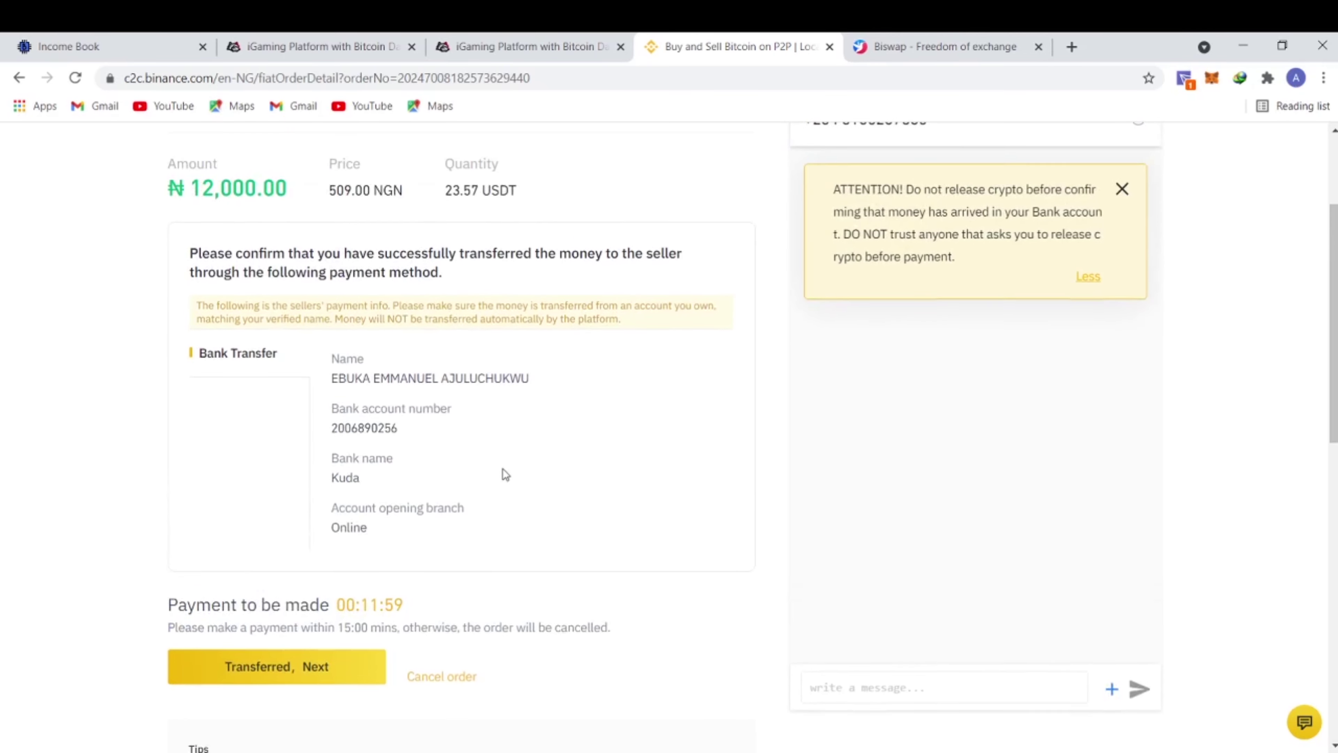
{"action": "scroll", "coordinate": [503, 472], "scroll_direction": "down", "scroll_amount": 2}
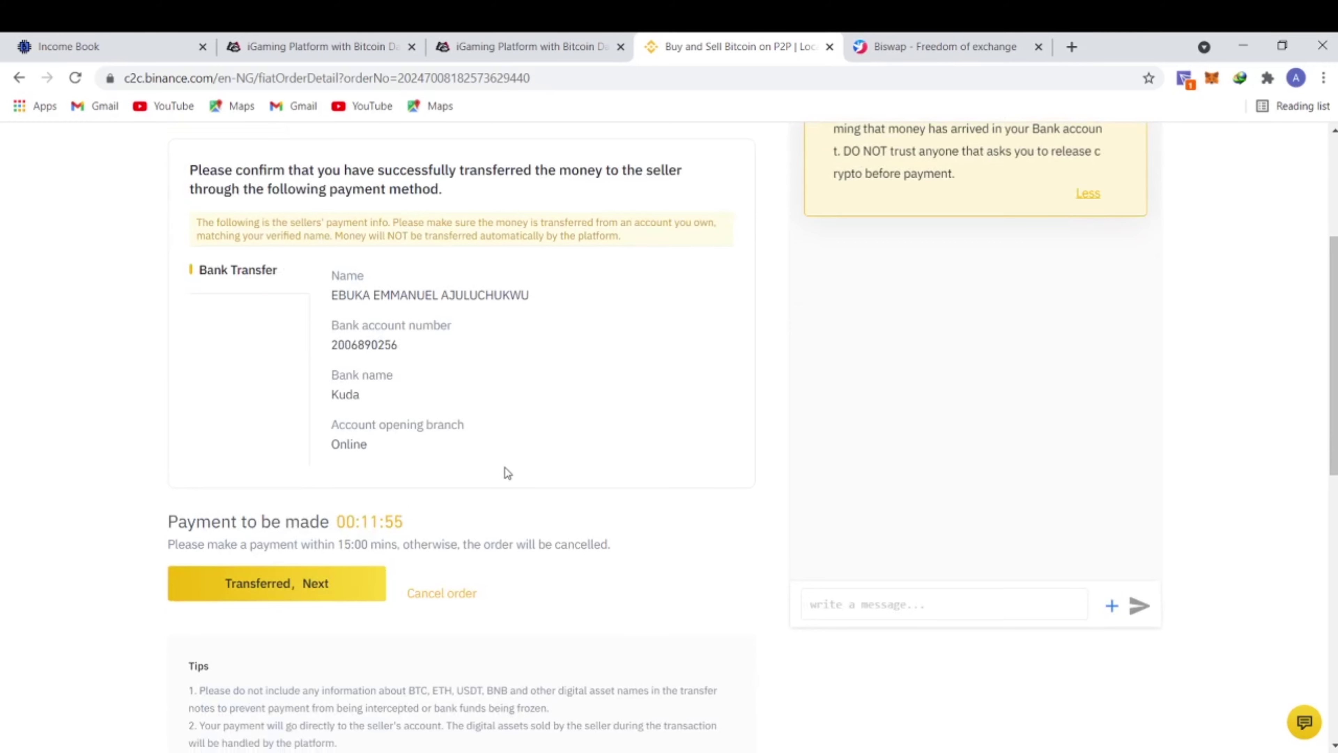
{"action": "scroll", "coordinate": [506, 472], "scroll_direction": "up", "scroll_amount": 6}
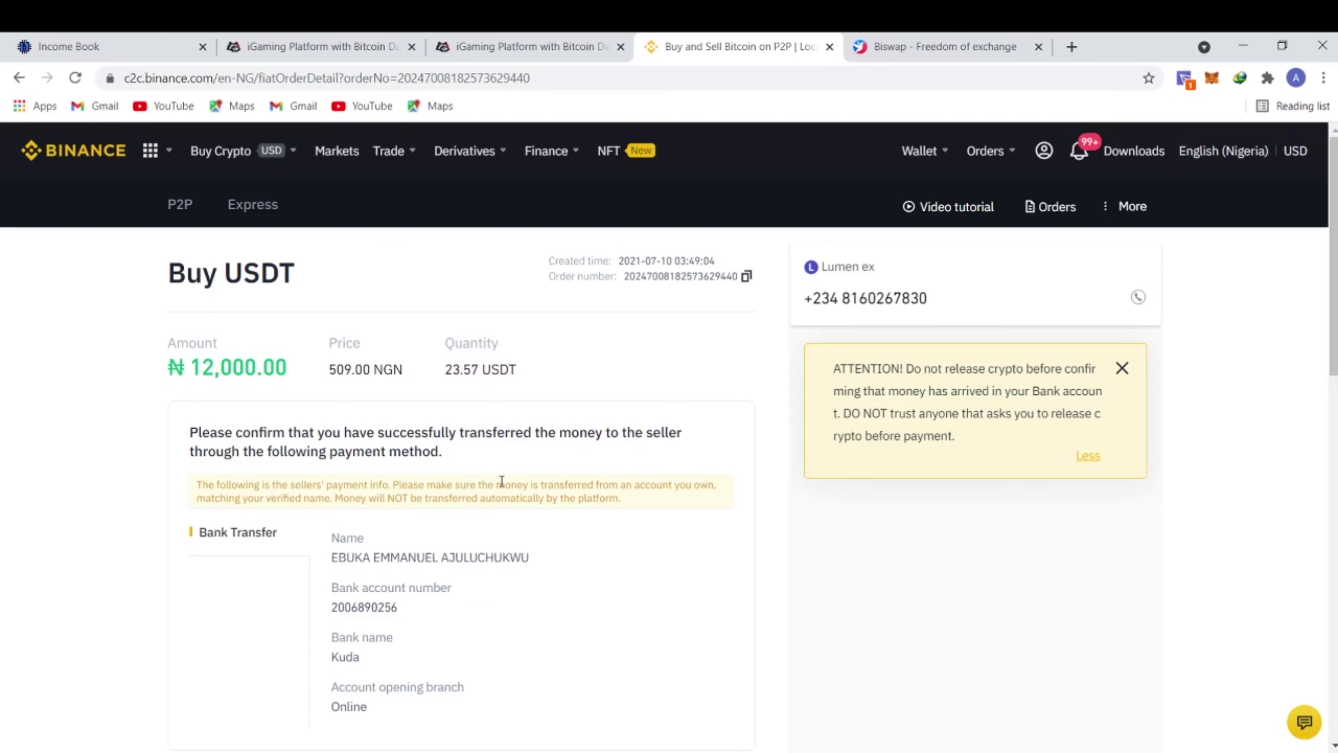
Mark the Lumen ex order as transferred and confirm that the payment to the seller was made.
{"action": "scroll", "coordinate": [501, 481], "scroll_direction": "down", "scroll_amount": 5}
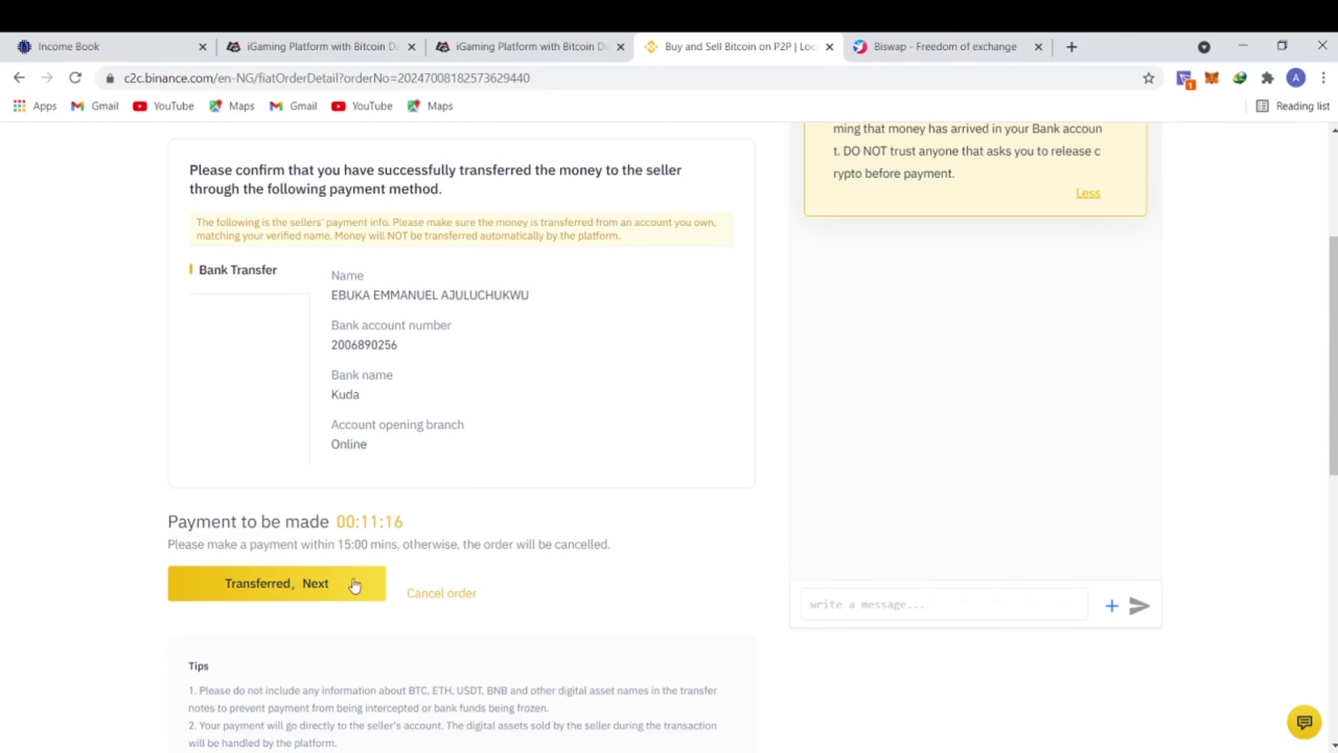
{"action": "left_click", "coordinate": [323, 586]}
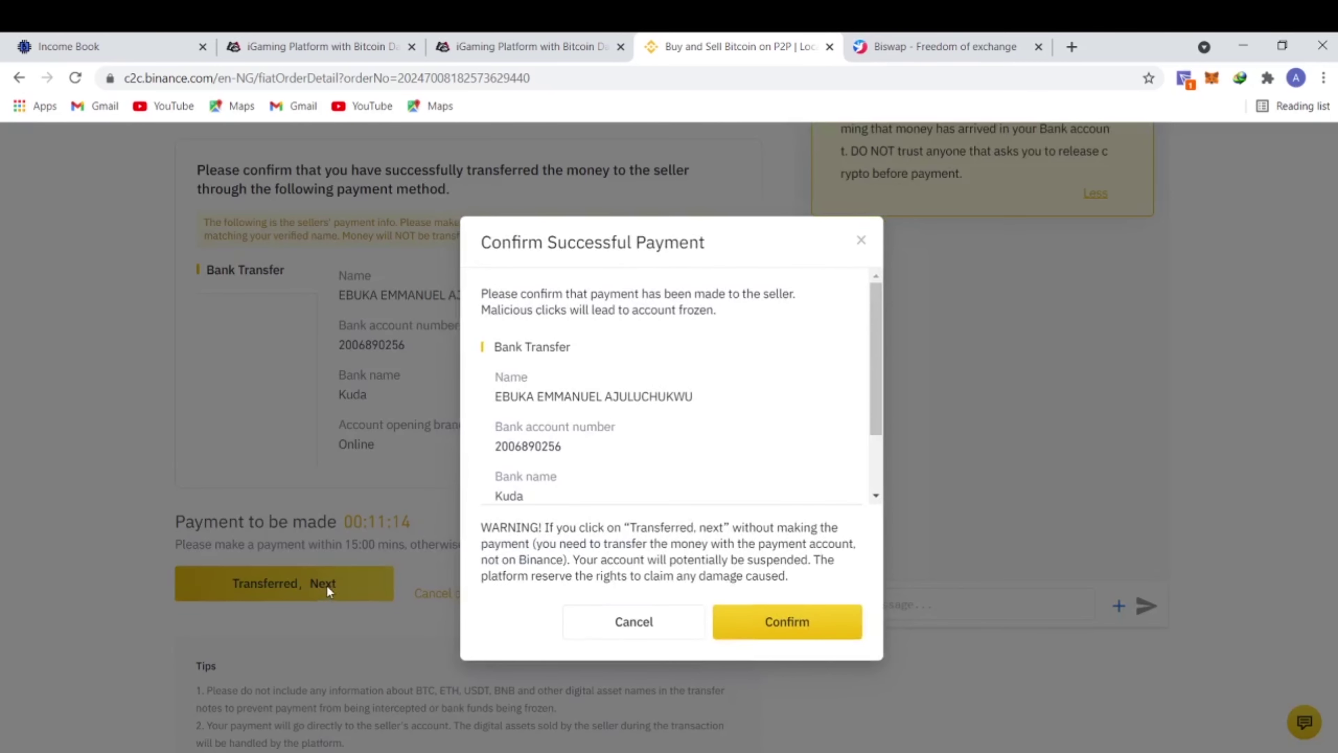
{"action": "left_click", "coordinate": [777, 630]}
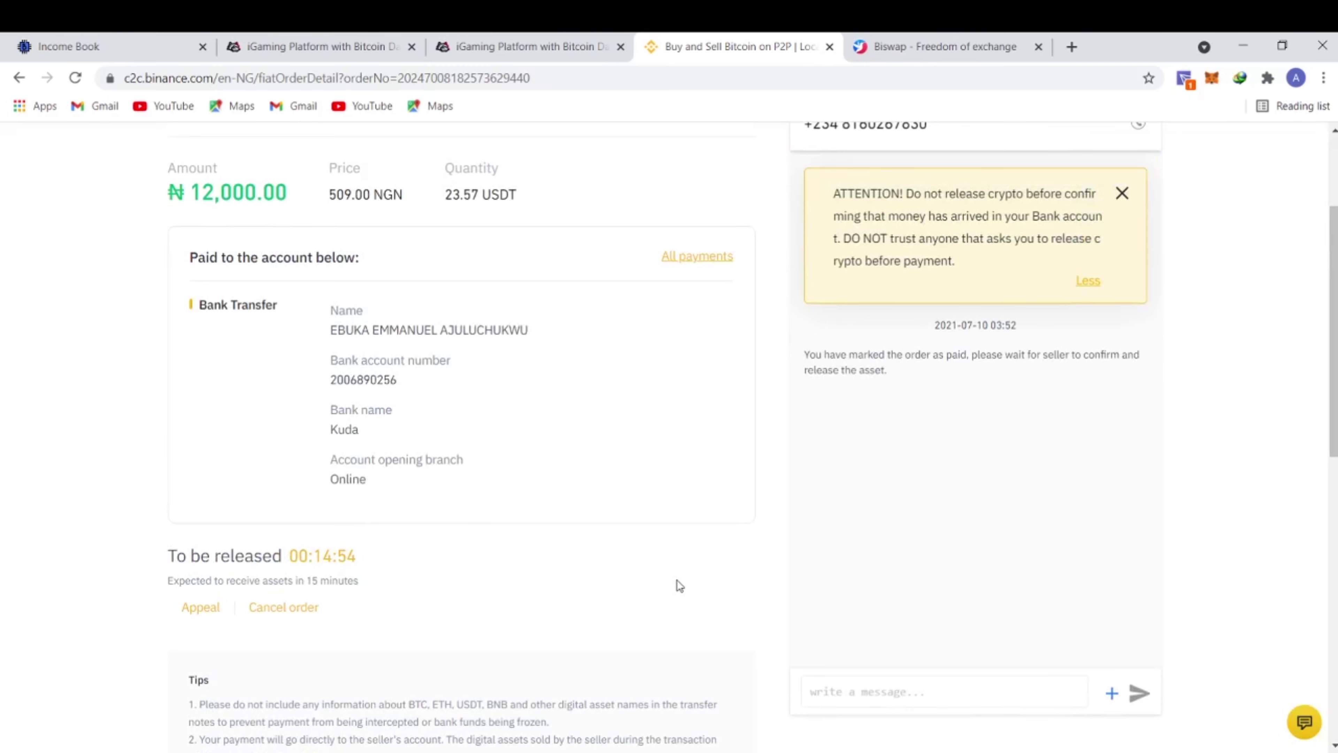
Monitor the paid order's release countdown, appeal option and seller messages while waiting for the USDT release.
{"action": "scroll", "coordinate": [676, 580], "scroll_direction": "down", "scroll_amount": 3}
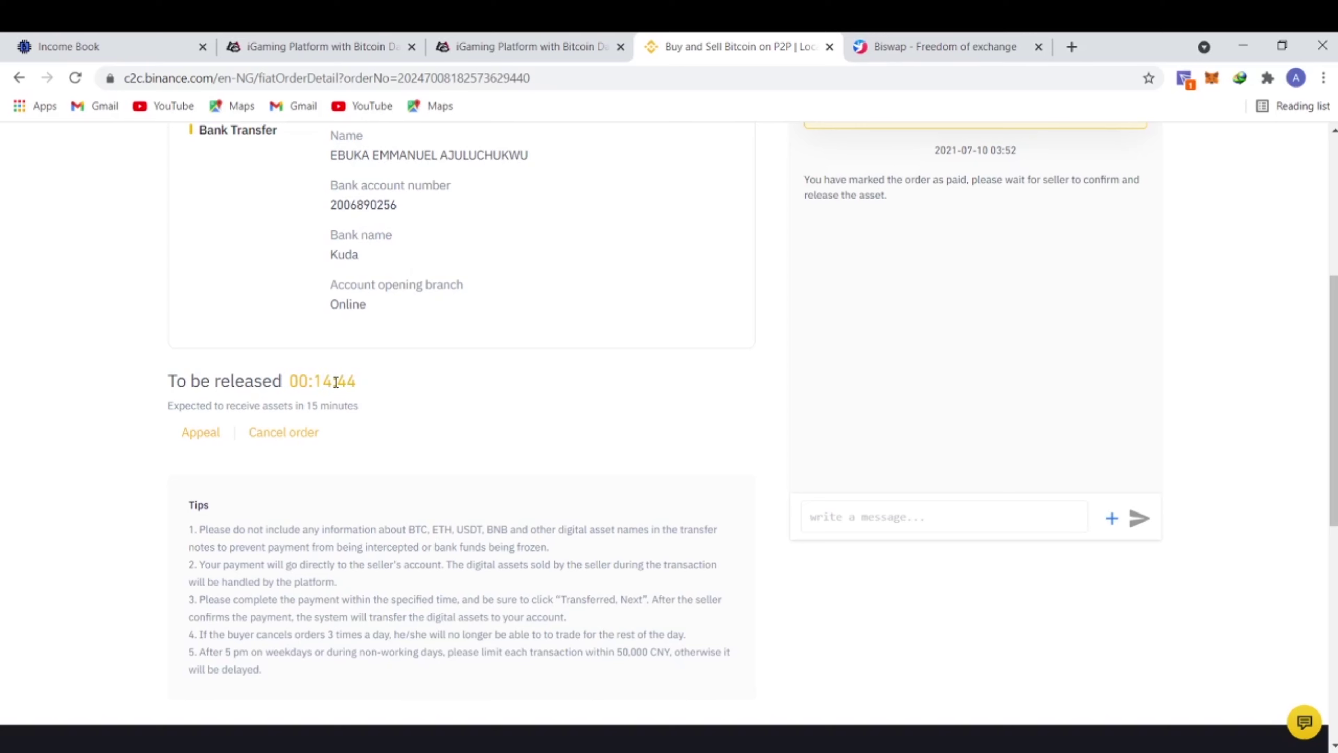
{"action": "scroll", "coordinate": [443, 412], "scroll_direction": "up", "scroll_amount": 5}
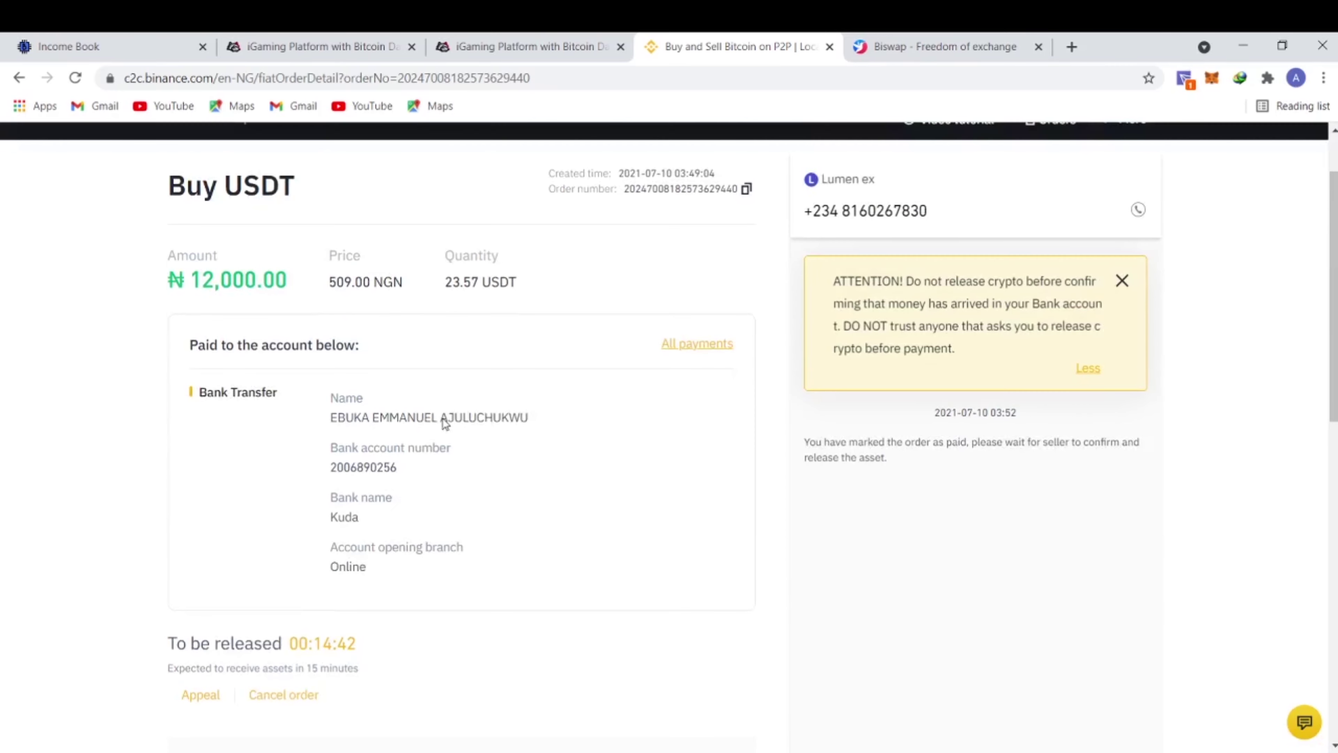
{"action": "scroll", "coordinate": [444, 417], "scroll_direction": "down", "scroll_amount": 5}
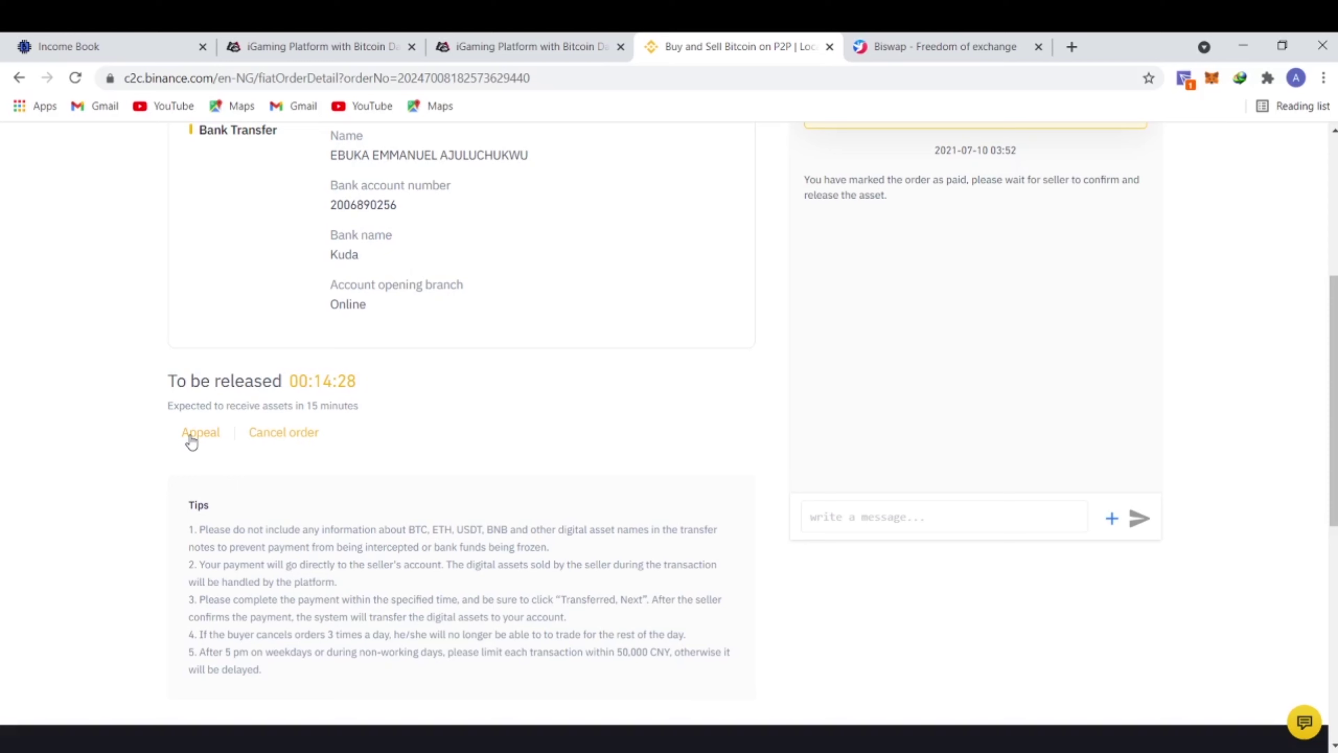
{"action": "scroll", "coordinate": [211, 445], "scroll_direction": "up", "scroll_amount": 5}
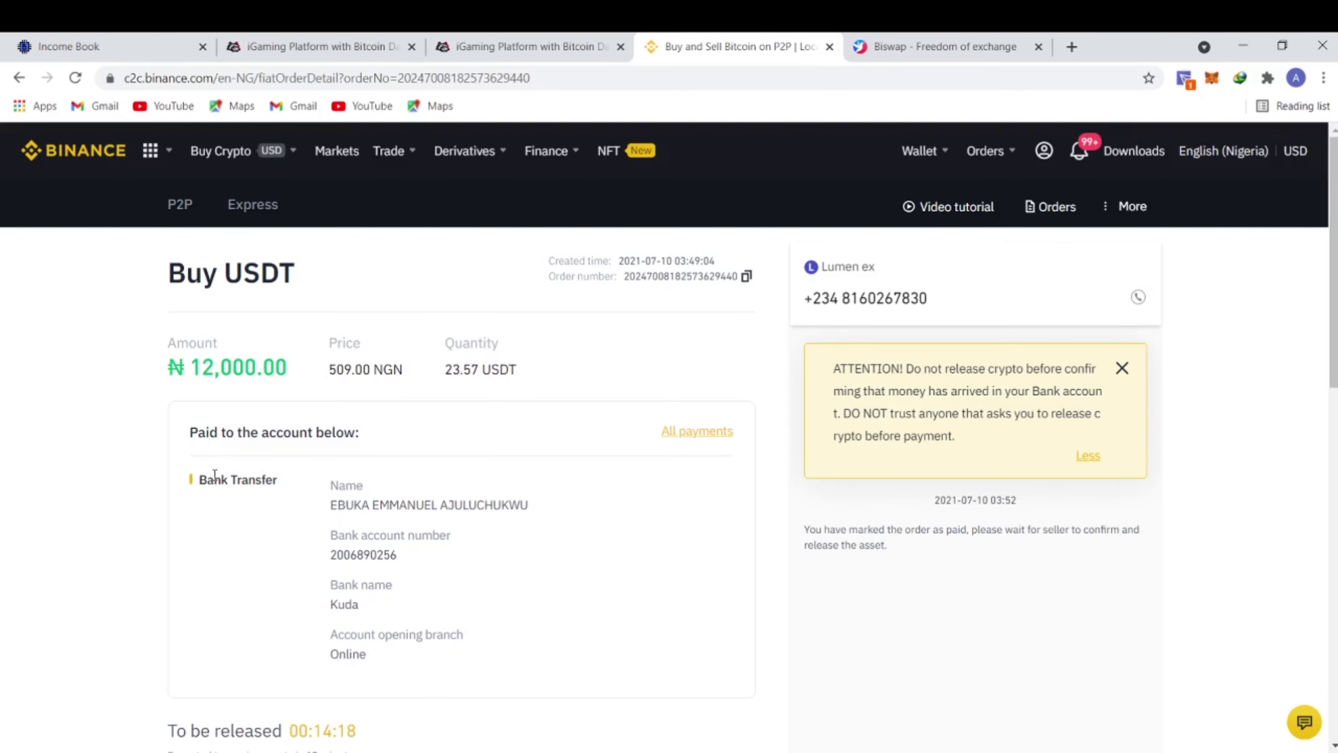
{"action": "scroll", "coordinate": [214, 474], "scroll_direction": "down", "scroll_amount": 1}
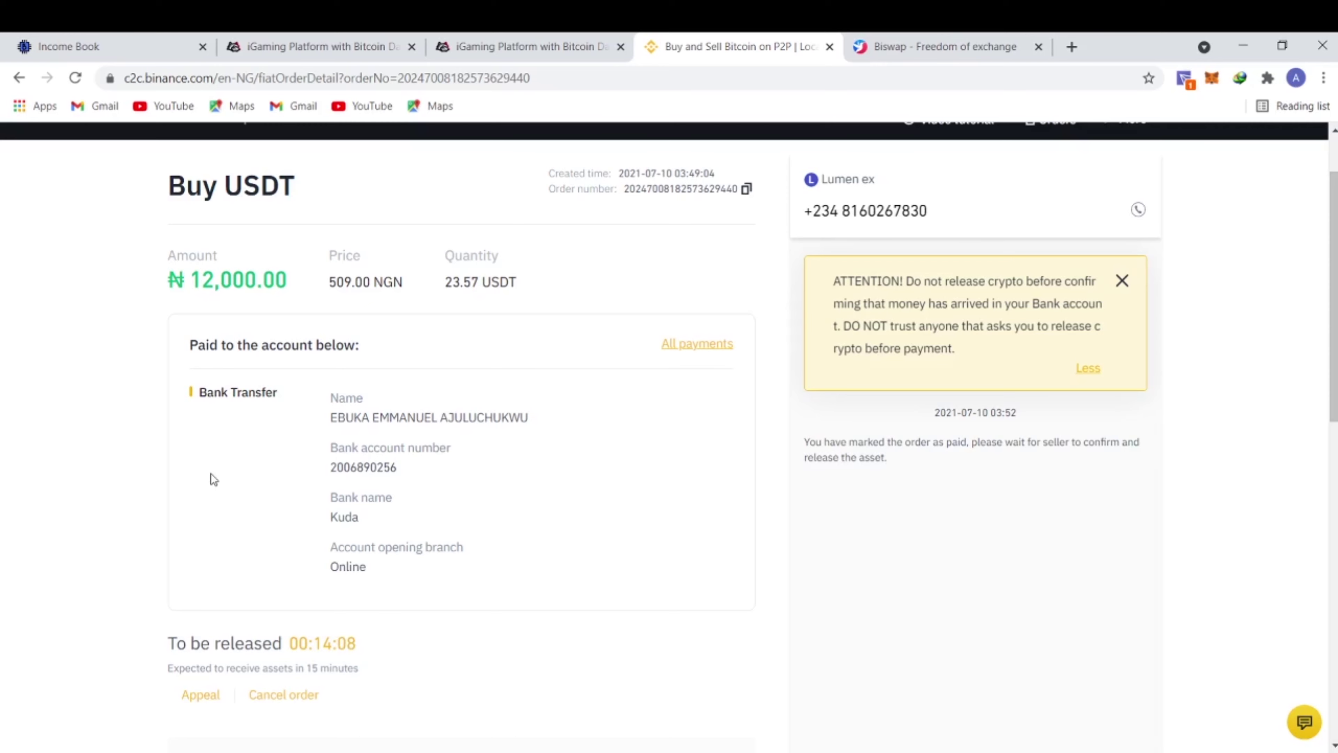
{"action": "scroll", "coordinate": [213, 479], "scroll_direction": "up", "scroll_amount": 2}
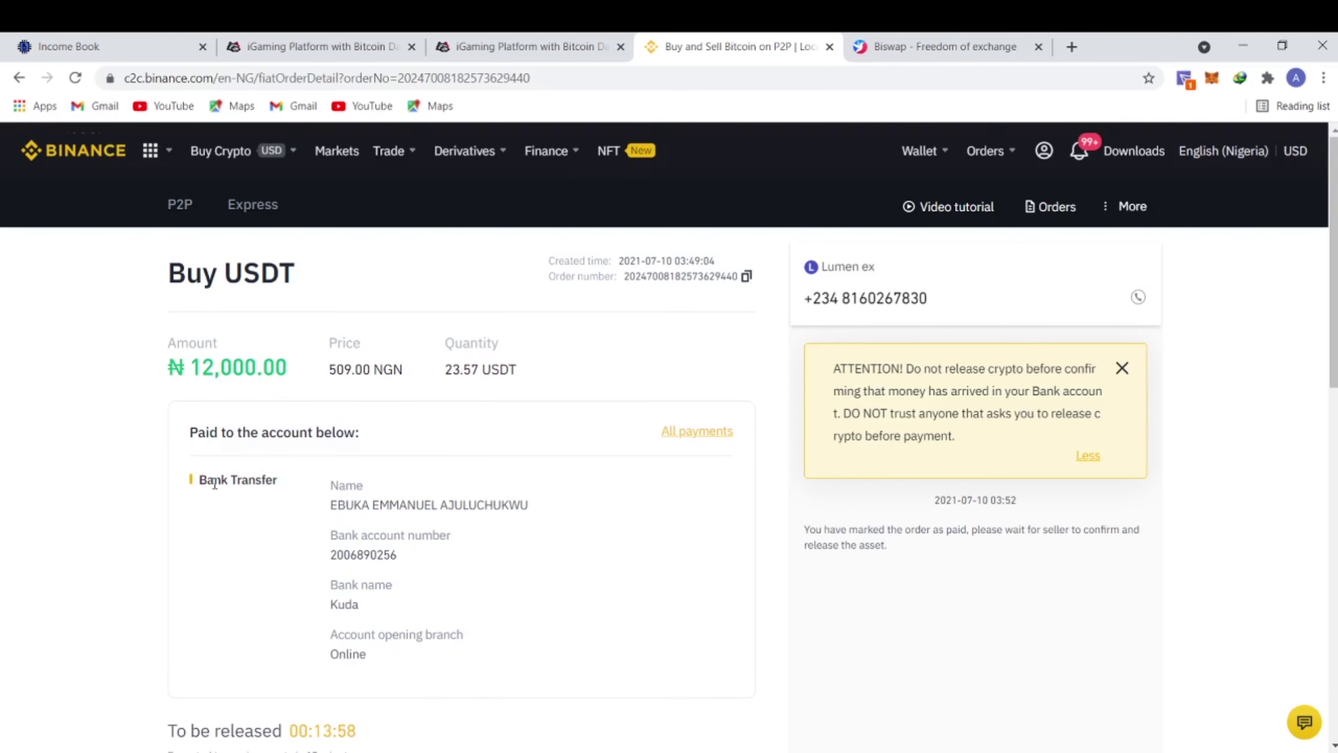
{"action": "scroll", "coordinate": [215, 483], "scroll_direction": "down", "scroll_amount": 2}
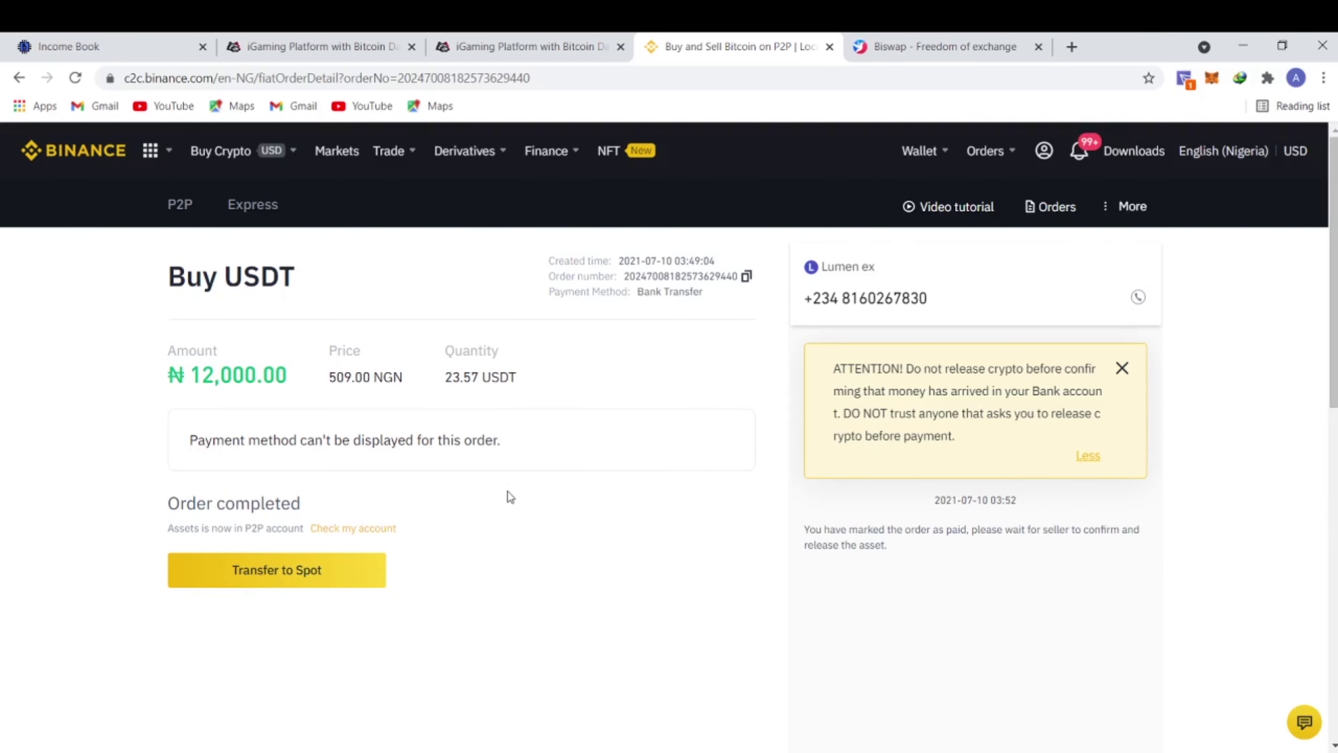
Open the P2P wallet balance page to check the purchased USDT.
{"action": "mouse_move", "coordinate": [929, 157]}
{"action": "left_click", "coordinate": [308, 577]}
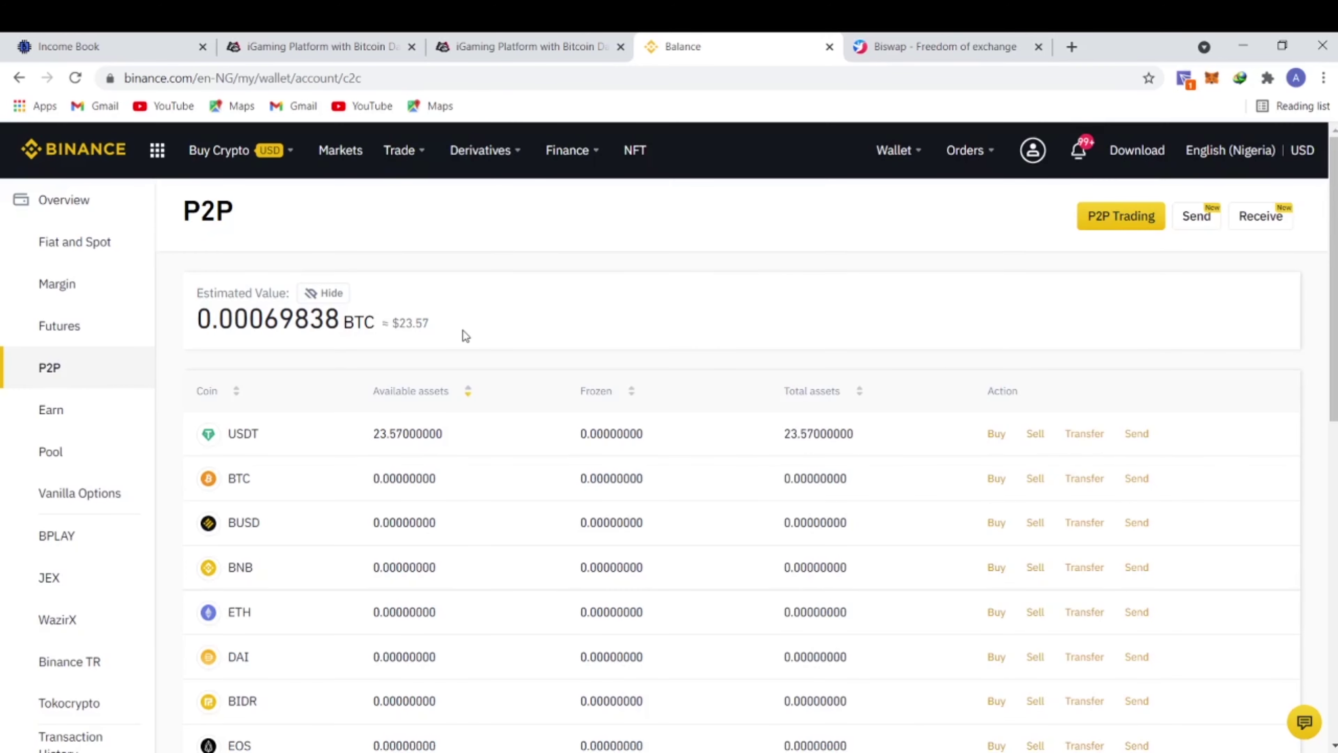